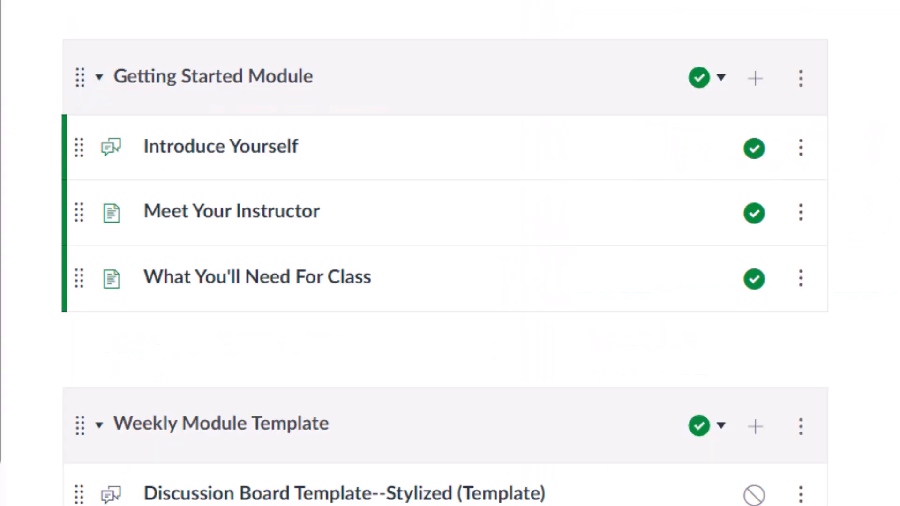
pyautogui.scroll(-8, 445, 253)
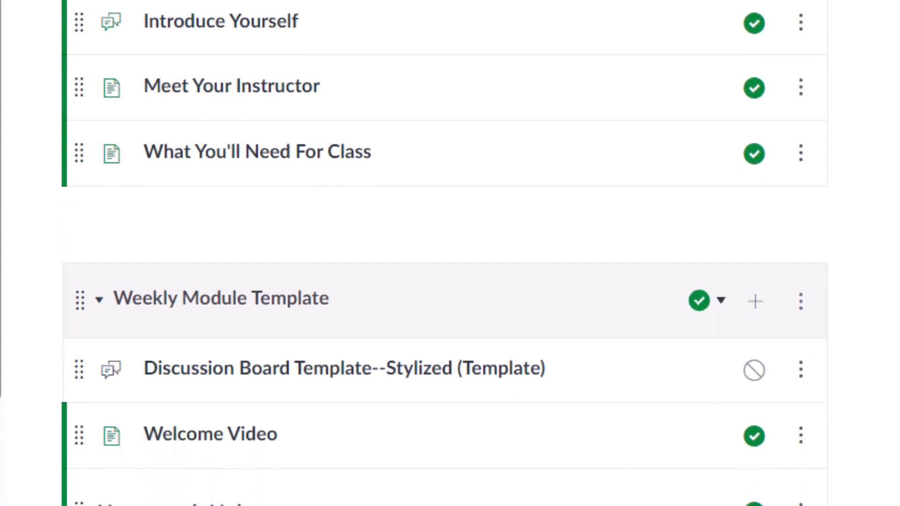
pyautogui.scroll(-3, 445, 253)
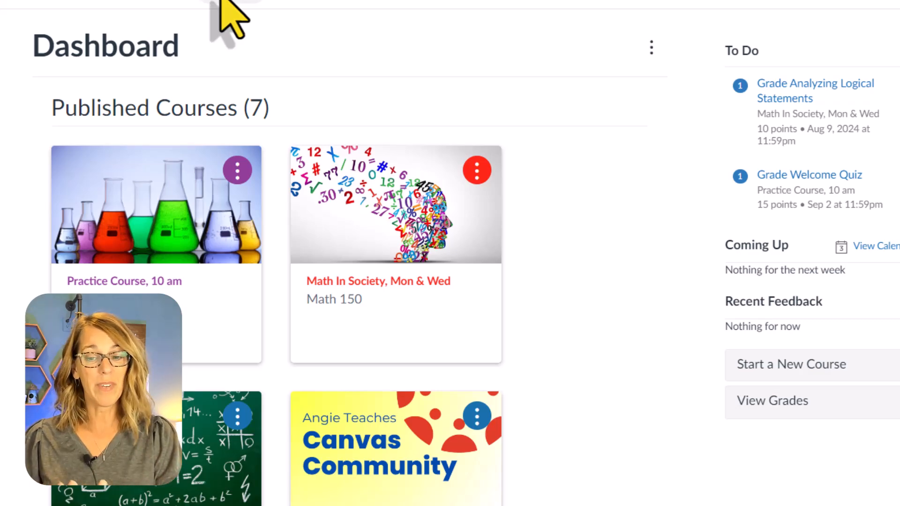
# Create a new course named My Sandbox under the Manually-Created Courses account
pyautogui.click(829, 370)
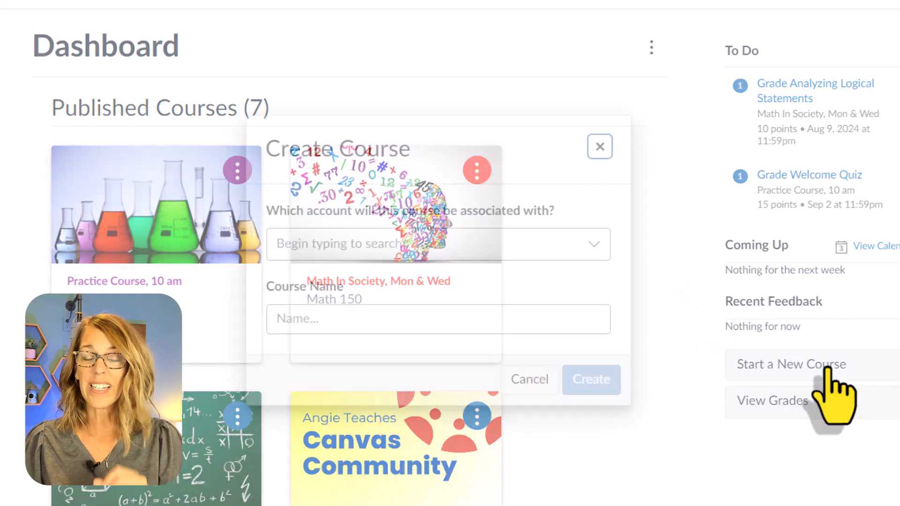
pyautogui.click(594, 245)
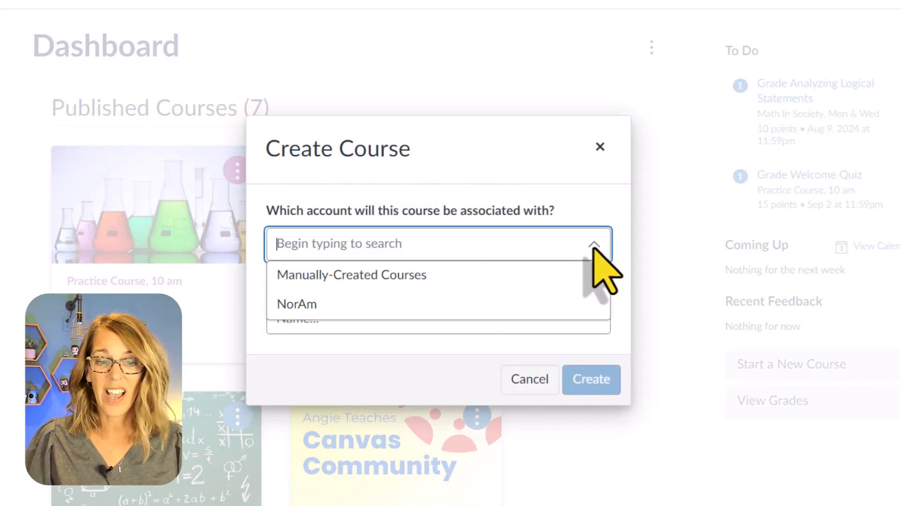
pyautogui.click(438, 280)
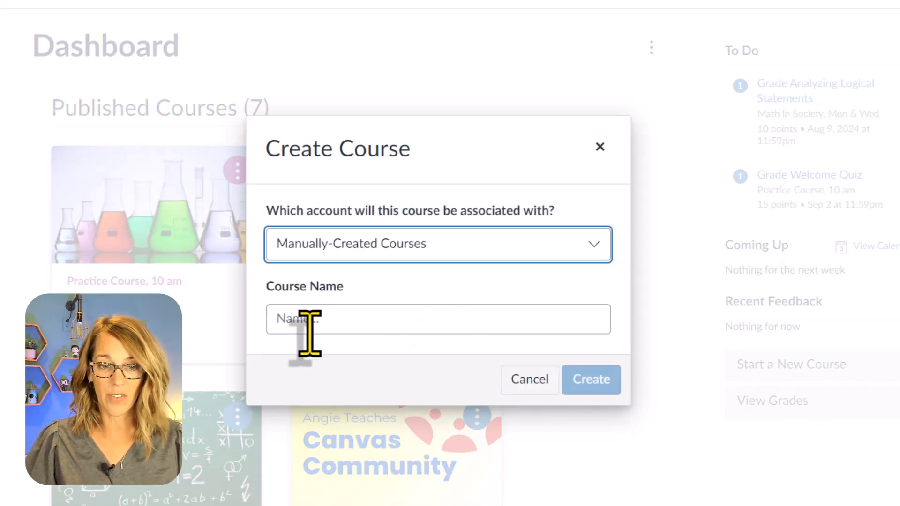
pyautogui.click(386, 328)
pyautogui.write('My Sandbox')
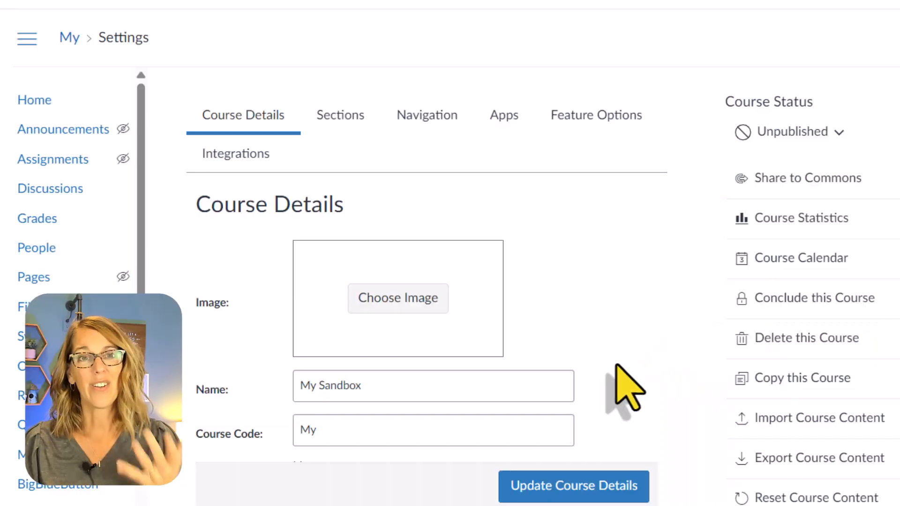
# Upload Sandbox Course Image from the Downloads folder as the course image and save the course details
pyautogui.click(402, 305)
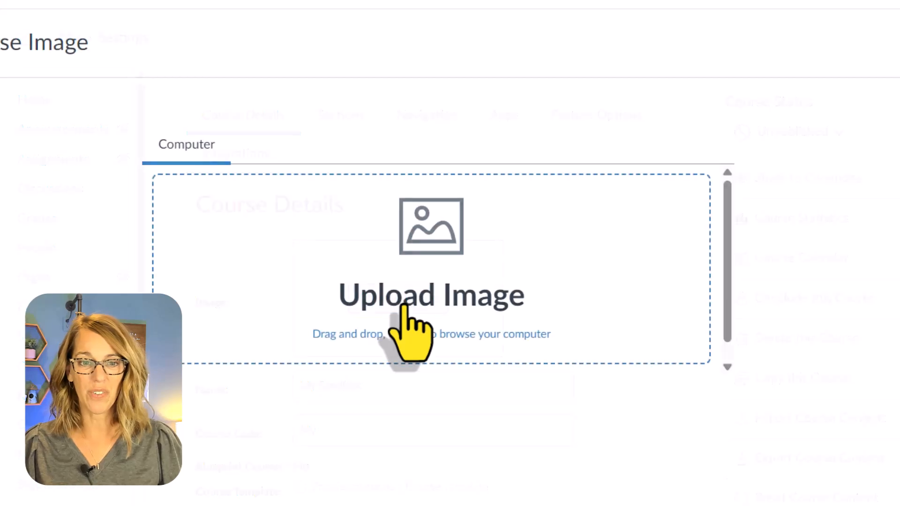
pyautogui.click(509, 276)
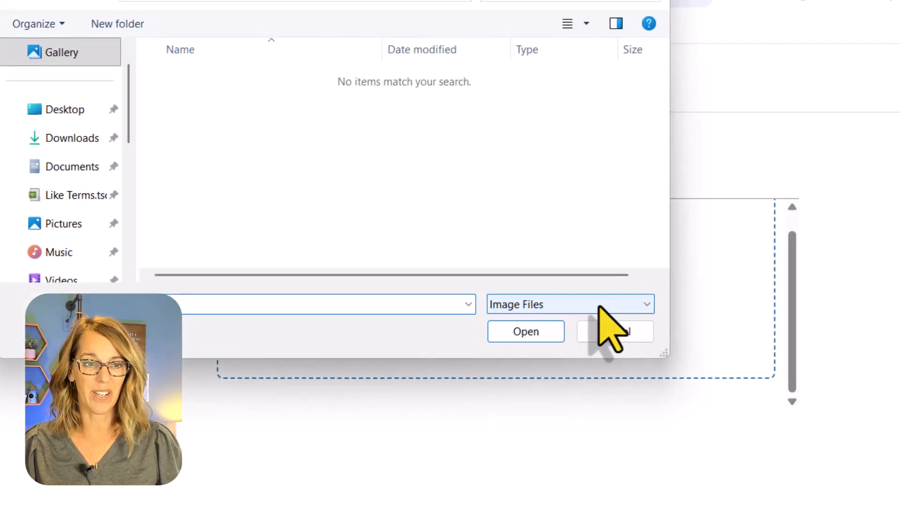
pyautogui.click(77, 138)
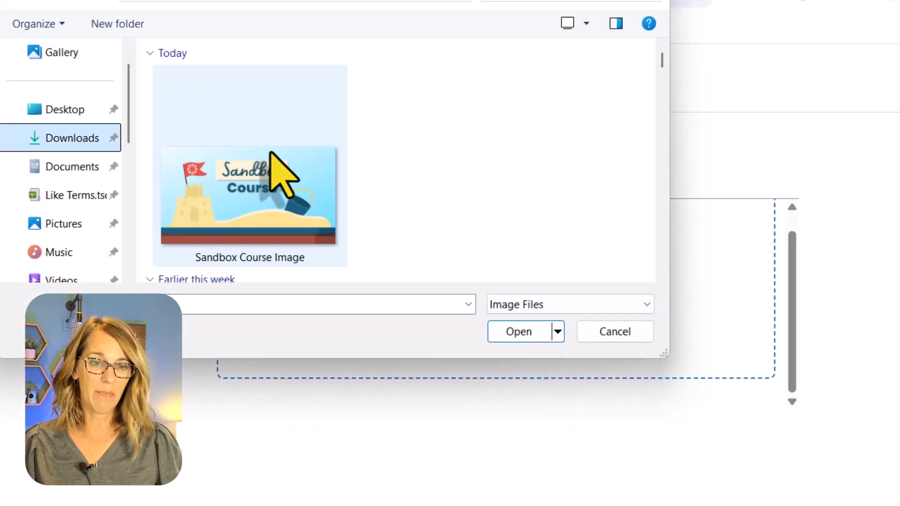
pyautogui.click(257, 179)
pyautogui.click(521, 340)
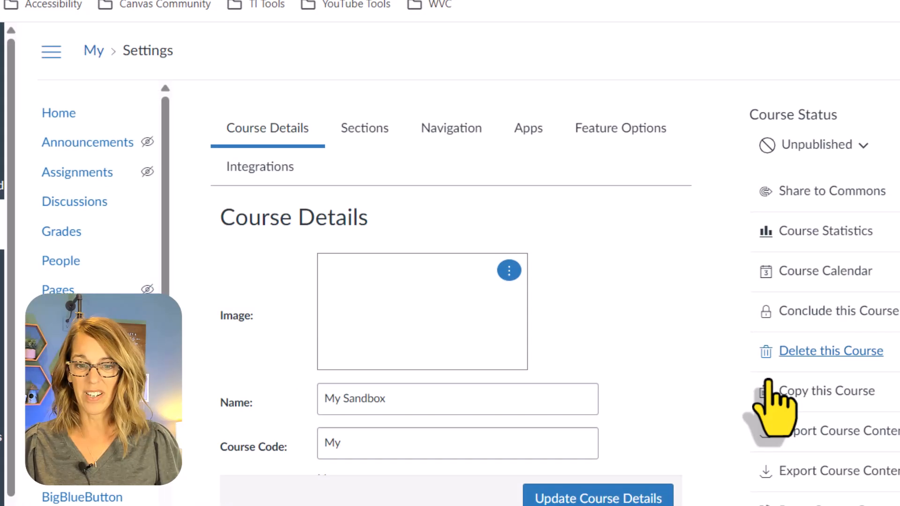
pyautogui.click(628, 500)
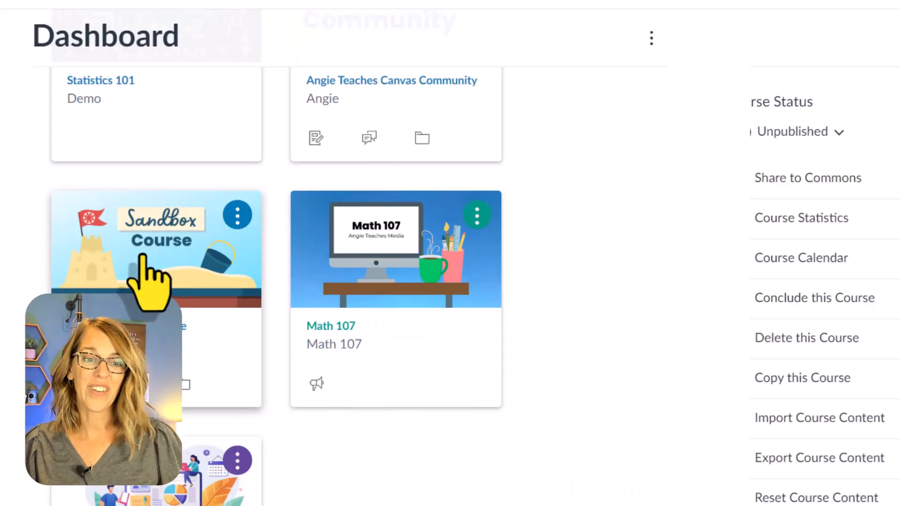
# Open the existing sandbox course and view the destination courses available for copying the Getting Started Module, without copying it
pyautogui.click(143, 257)
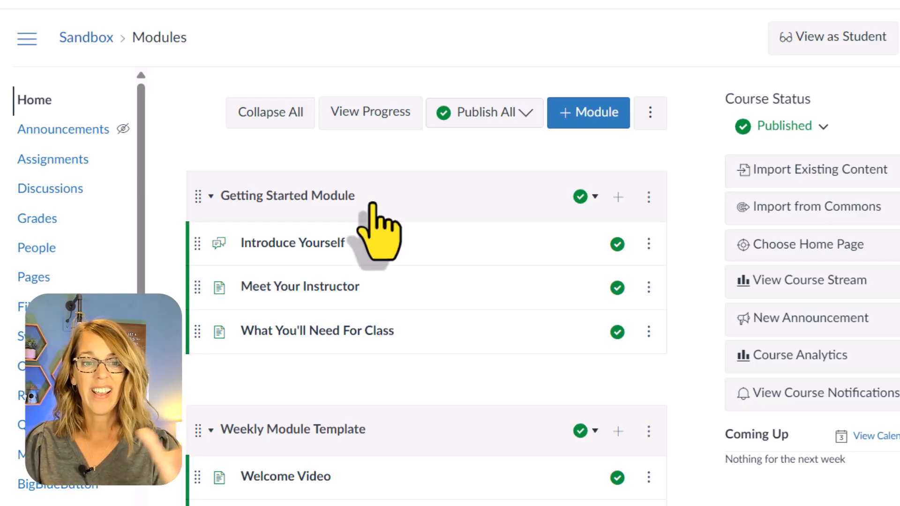
pyautogui.click(648, 197)
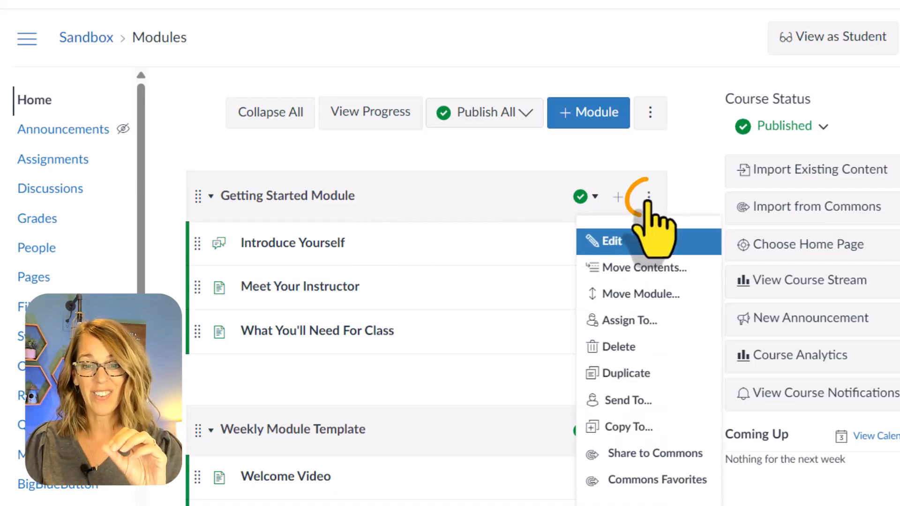
pyautogui.click(647, 433)
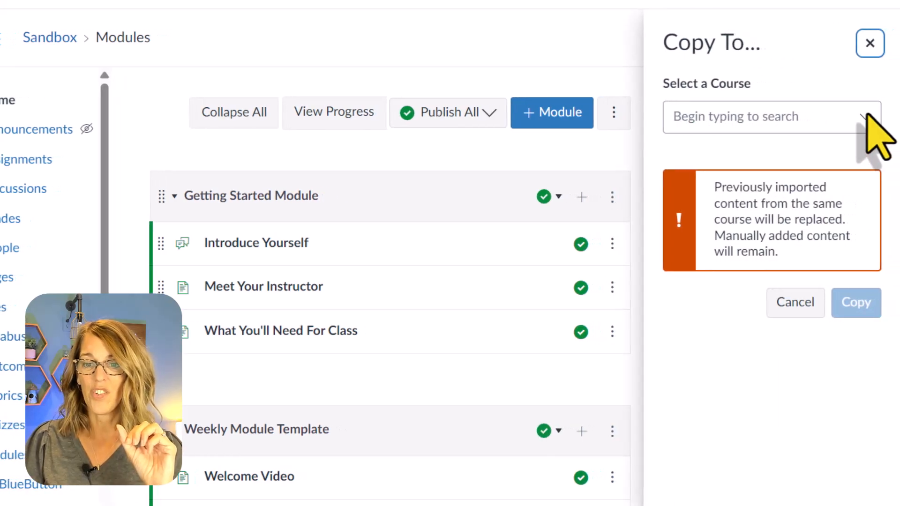
pyautogui.click(867, 116)
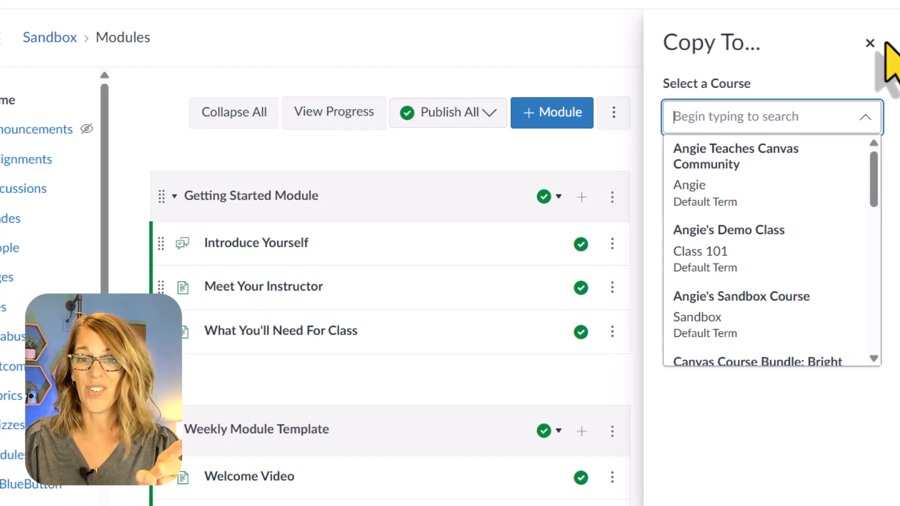
pyautogui.click(870, 43)
pyautogui.click(869, 43)
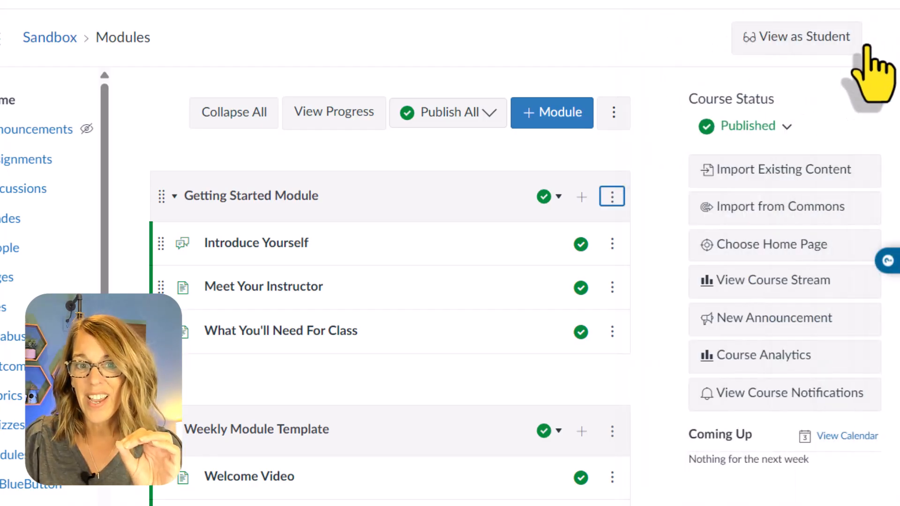
# View the destination courses available for copying the Meet Your Instructor page, without copying it
pyautogui.click(612, 287)
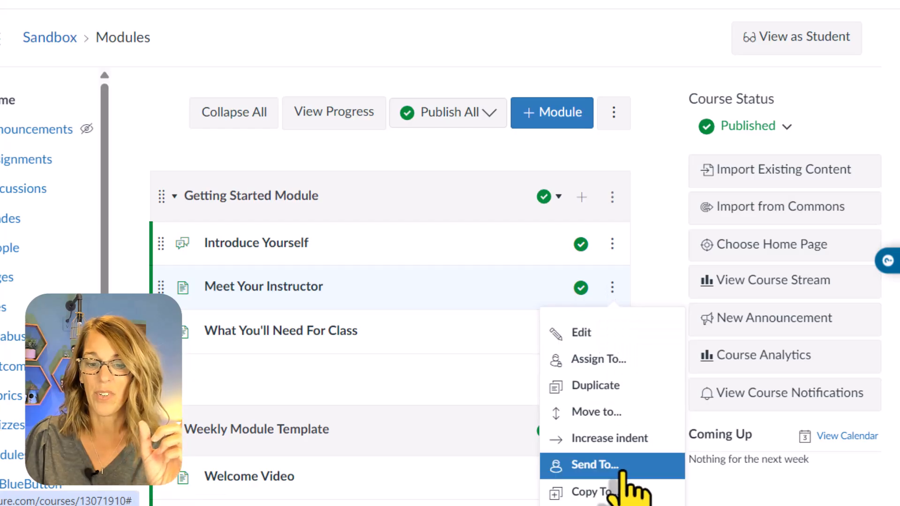
pyautogui.click(604, 492)
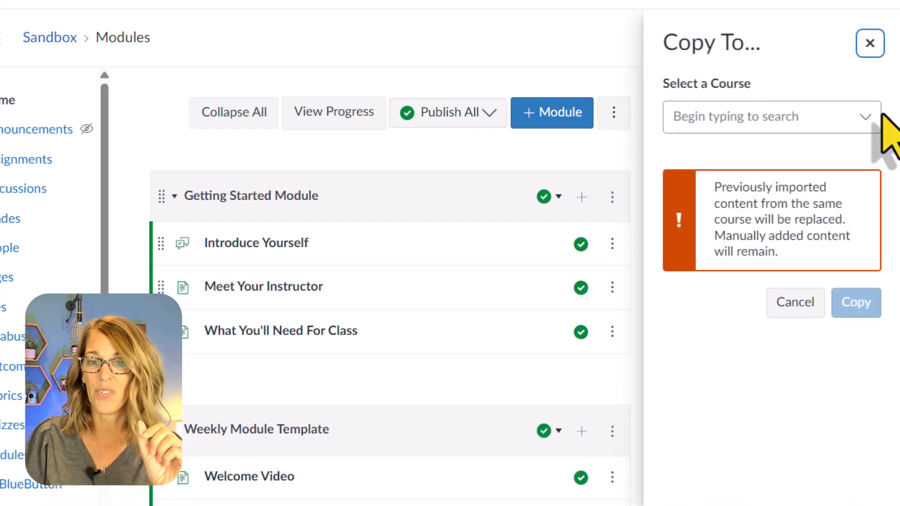
pyautogui.click(867, 123)
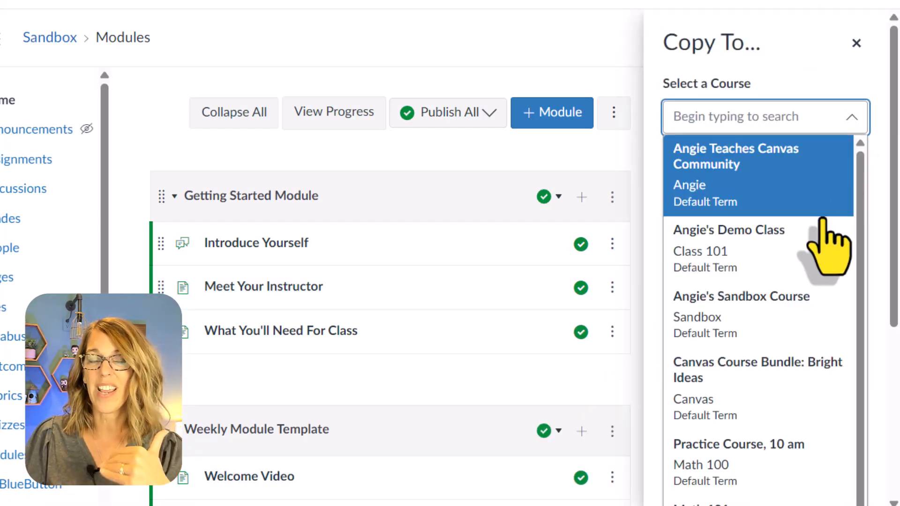
pyautogui.click(866, 45)
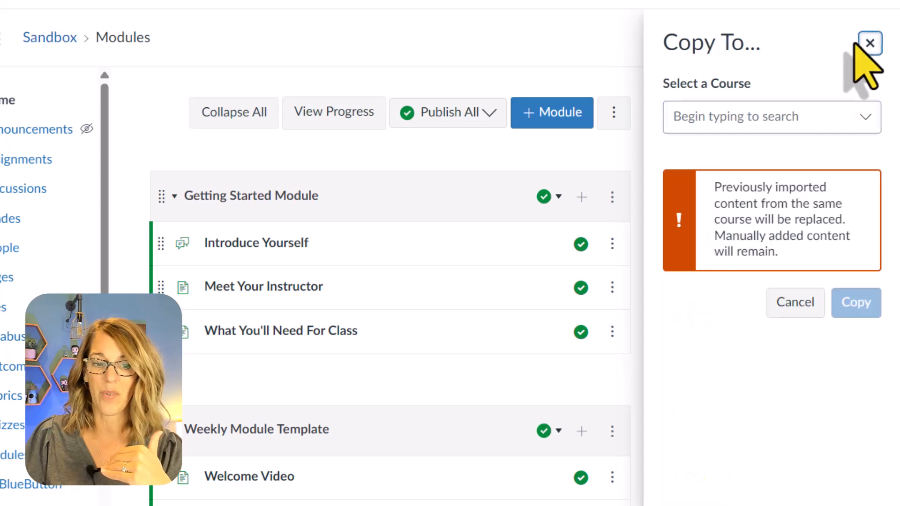
pyautogui.click(870, 43)
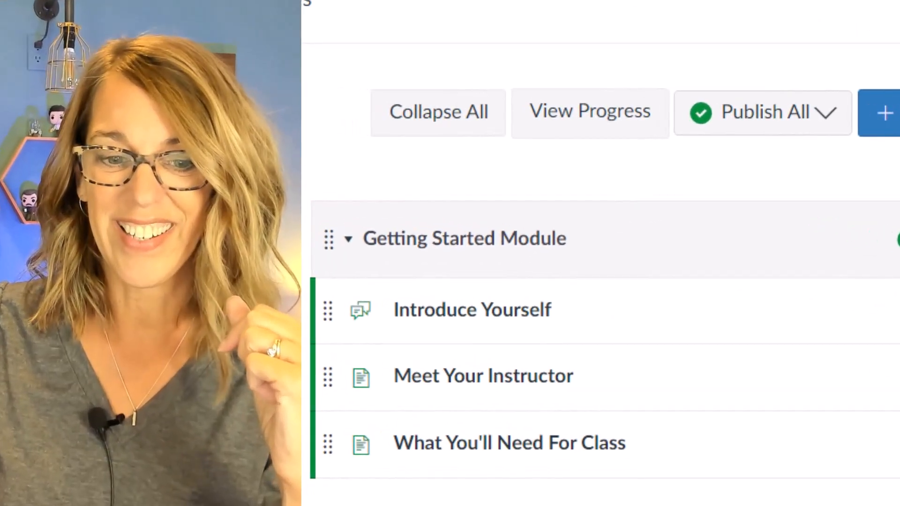
pyautogui.scroll(-5, 605, 253)
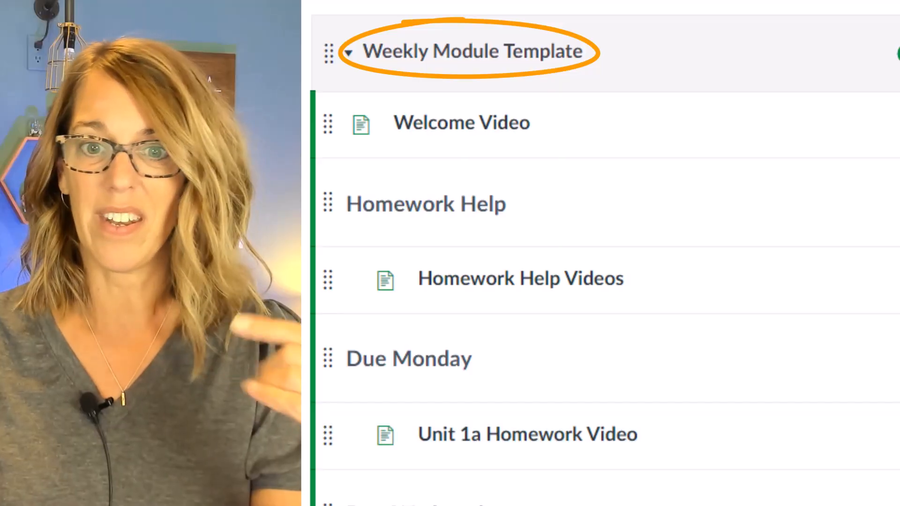
pyautogui.scroll(-6, 604, 253)
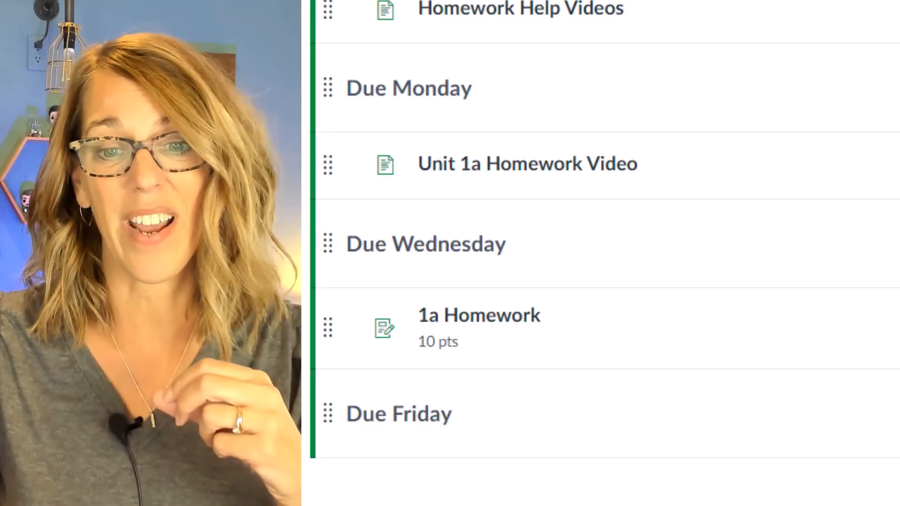
pyautogui.scroll(-5, 605, 253)
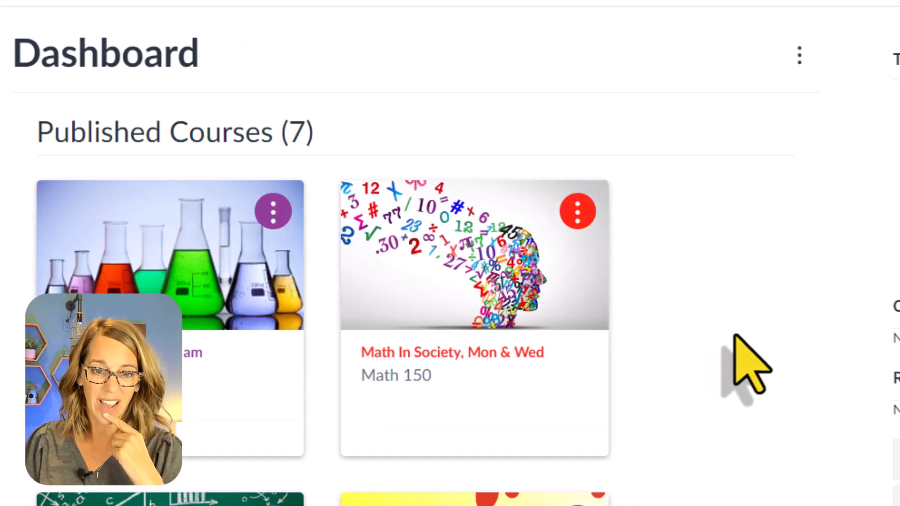
# Open the Canvas Community course from the dashboard and locate its Bright Bundle Sample module
pyautogui.scroll(-7, 720, 348)
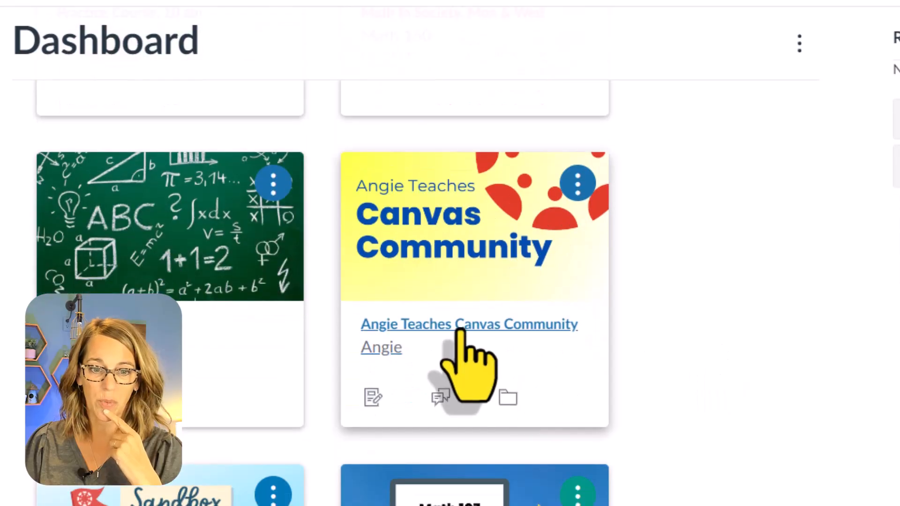
pyautogui.click(462, 328)
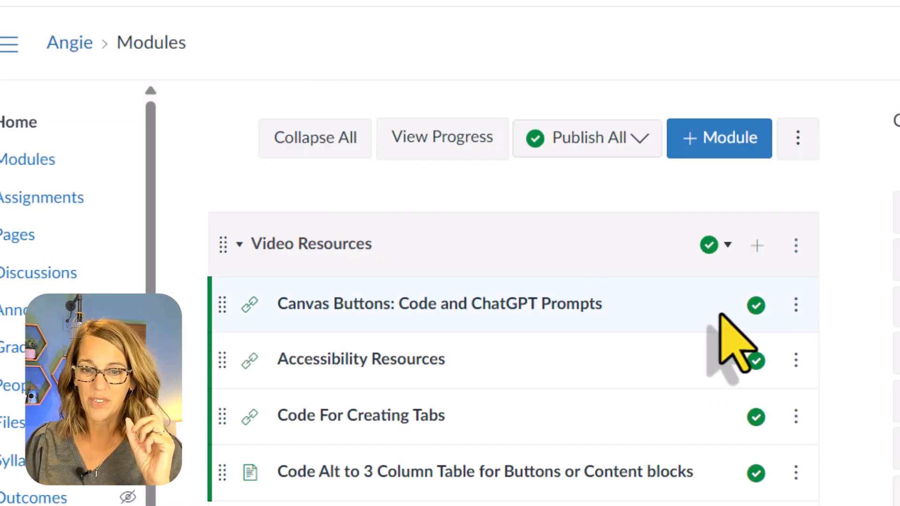
pyautogui.scroll(-5, 724, 328)
pyautogui.scroll(-4, 733, 343)
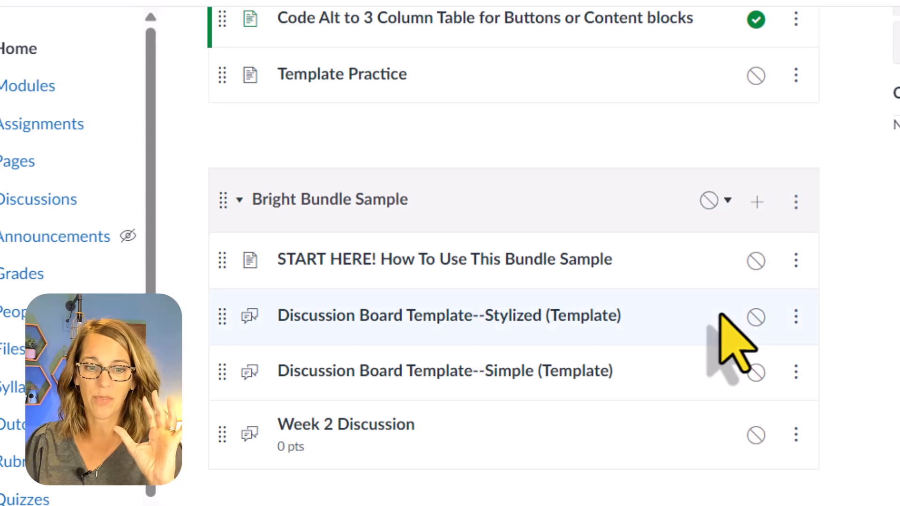
pyautogui.scroll(-5, 733, 342)
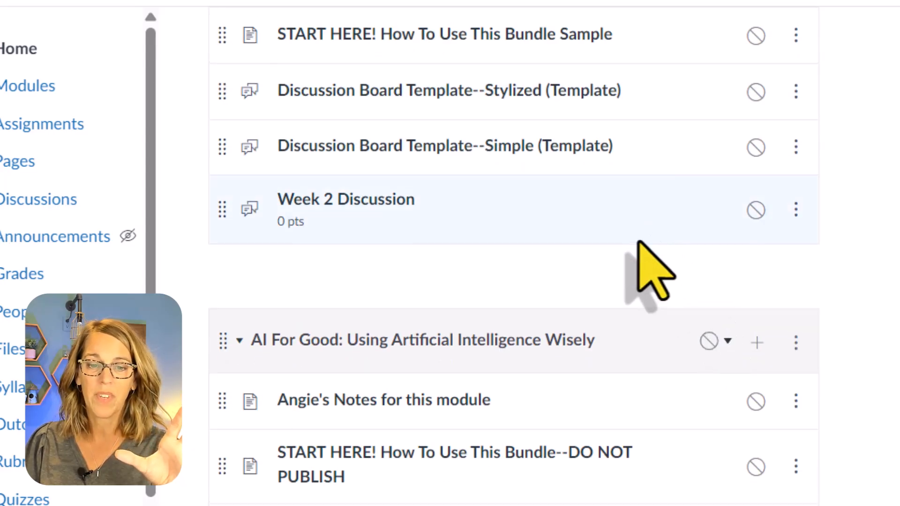
pyautogui.scroll(2, 643, 272)
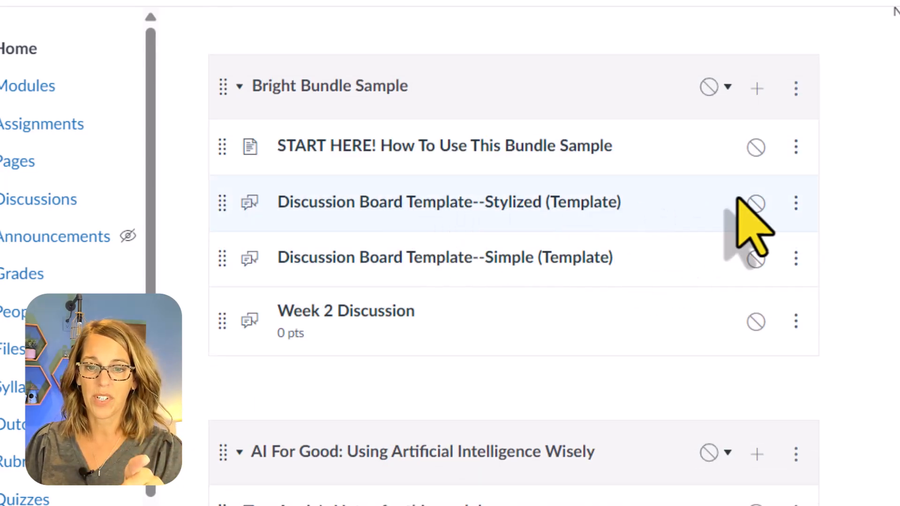
# Copy Discussion Board Template--Stylized from the Bright Bundle Sample module into the sandbox course's Weekly Module Template, placed at the top
pyautogui.click(796, 206)
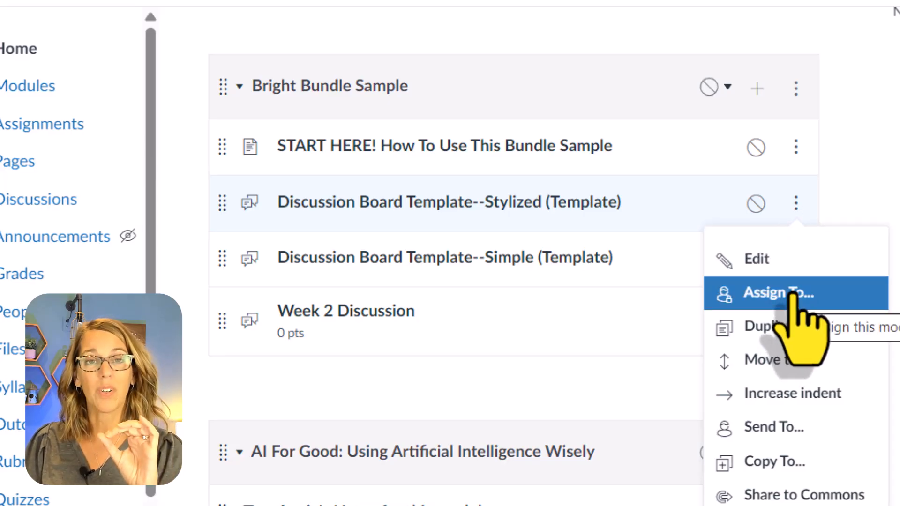
pyautogui.click(799, 463)
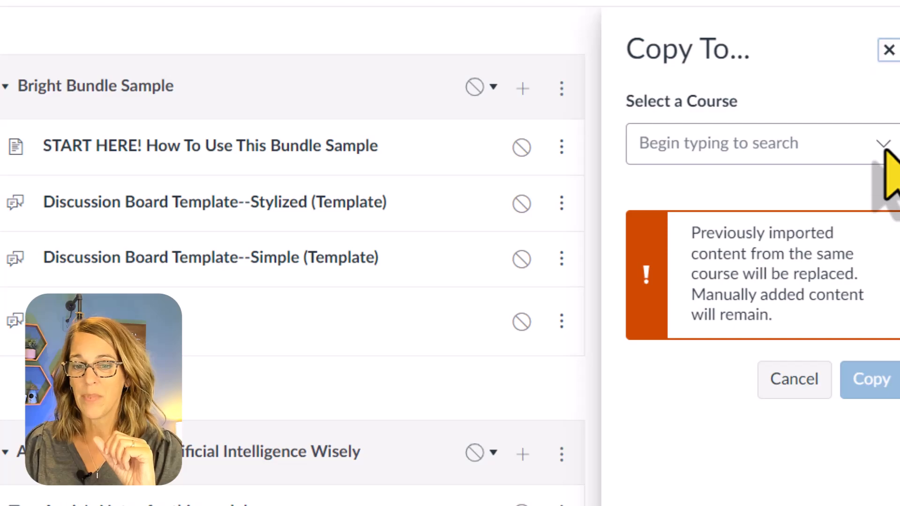
pyautogui.click(884, 151)
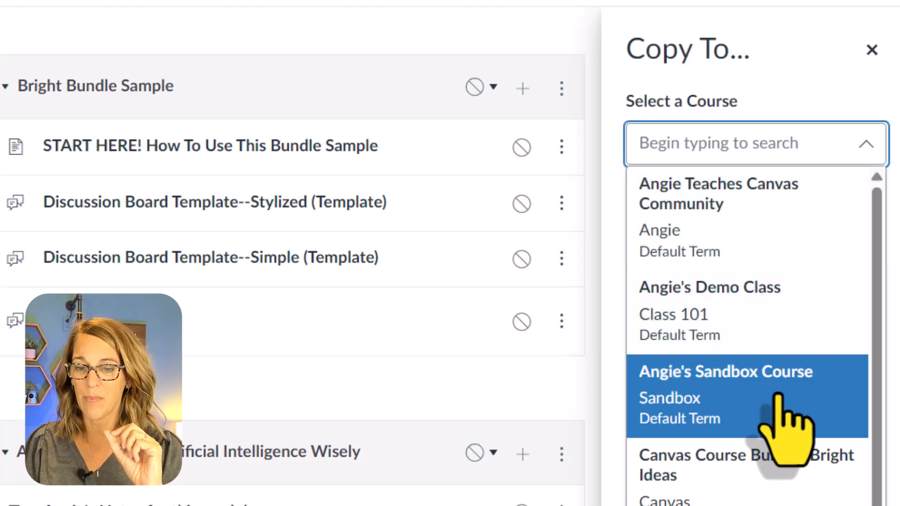
pyautogui.click(778, 396)
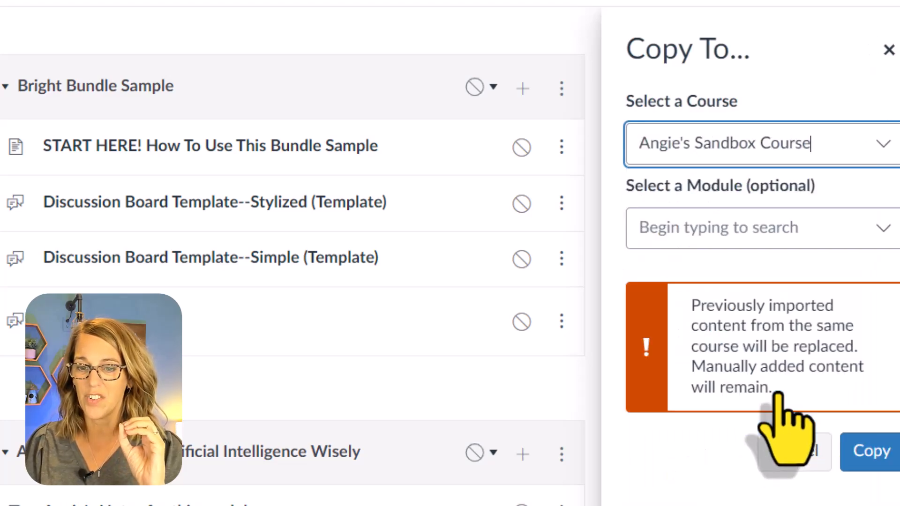
pyautogui.click(882, 228)
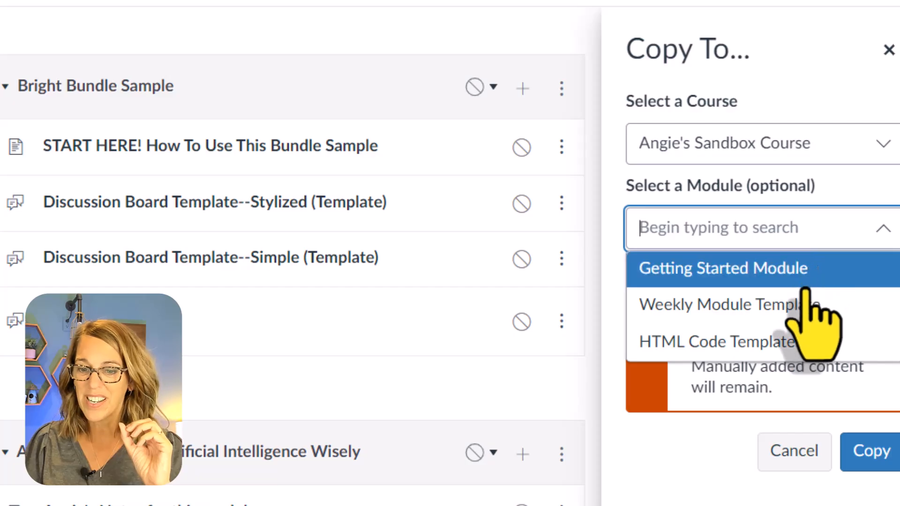
pyautogui.click(802, 305)
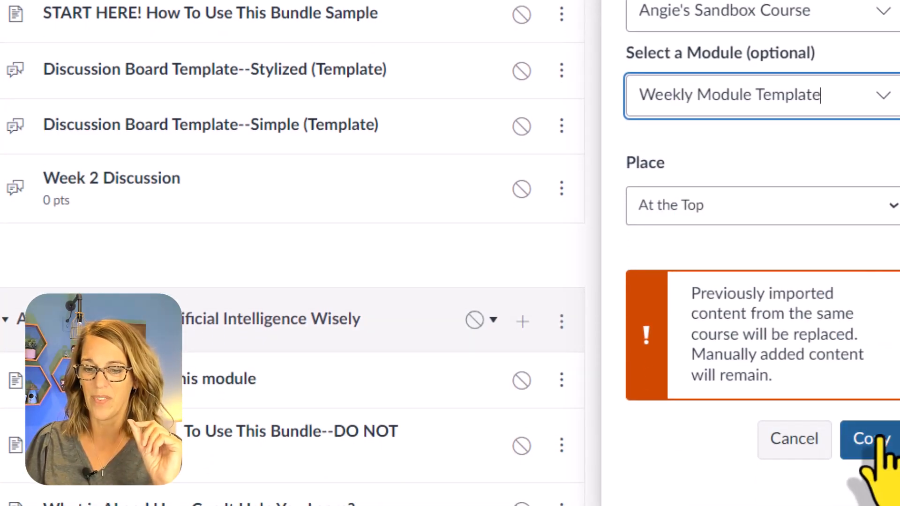
pyautogui.click(880, 451)
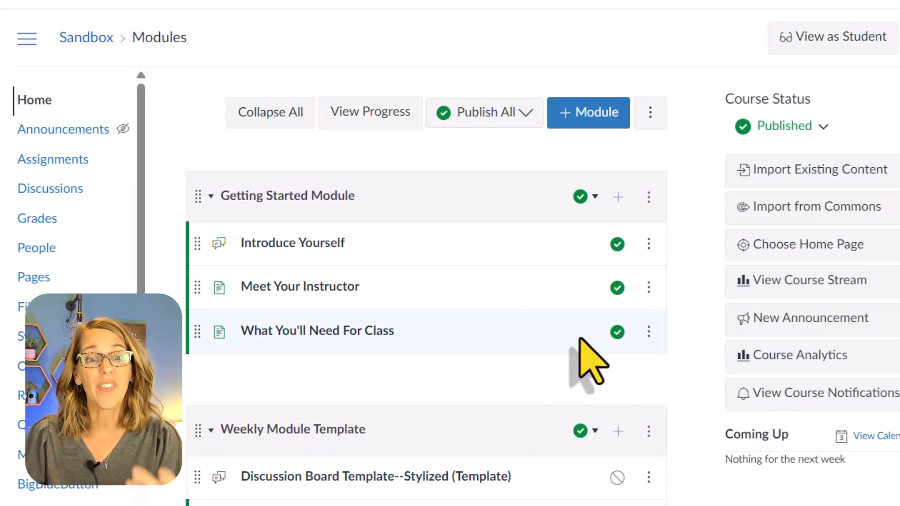
# Send the Discussion Board Template--Stylized item in the sandbox's Weekly Module Template to the instructor's other account by searching for the username
pyautogui.scroll(-2, 568, 342)
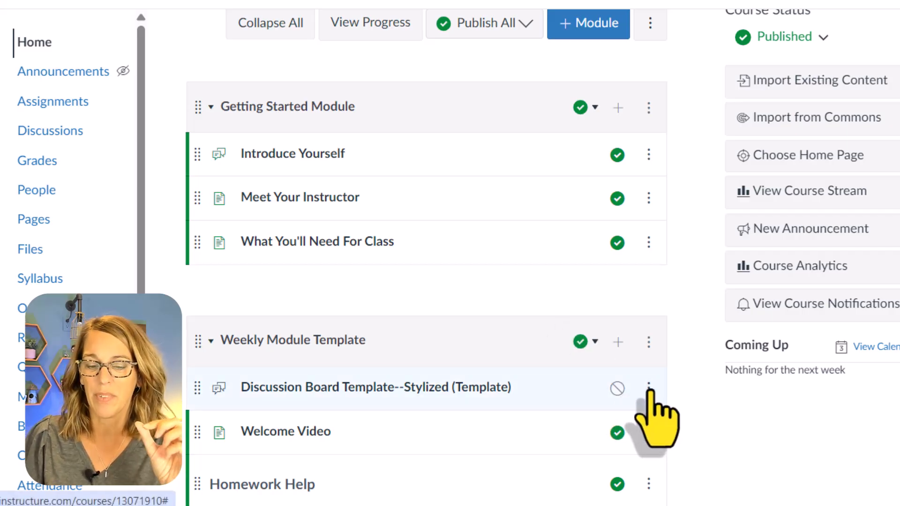
pyautogui.click(648, 389)
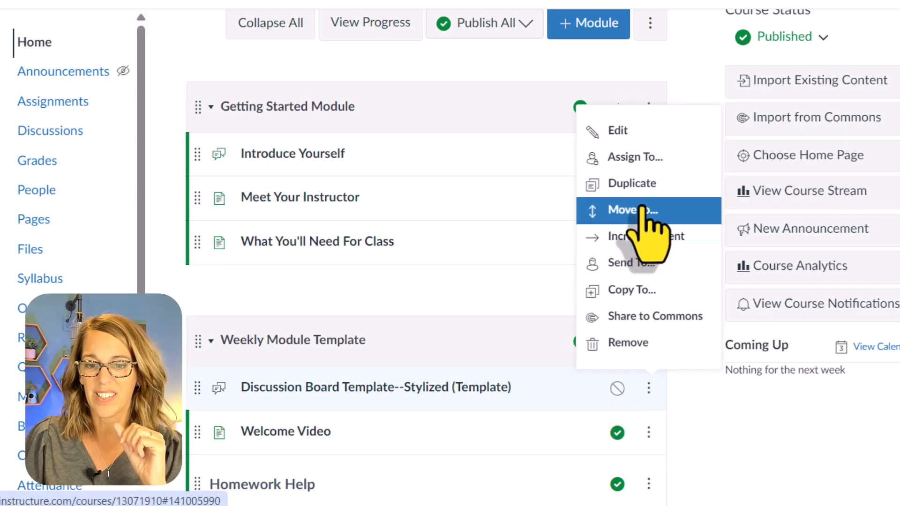
pyautogui.click(649, 266)
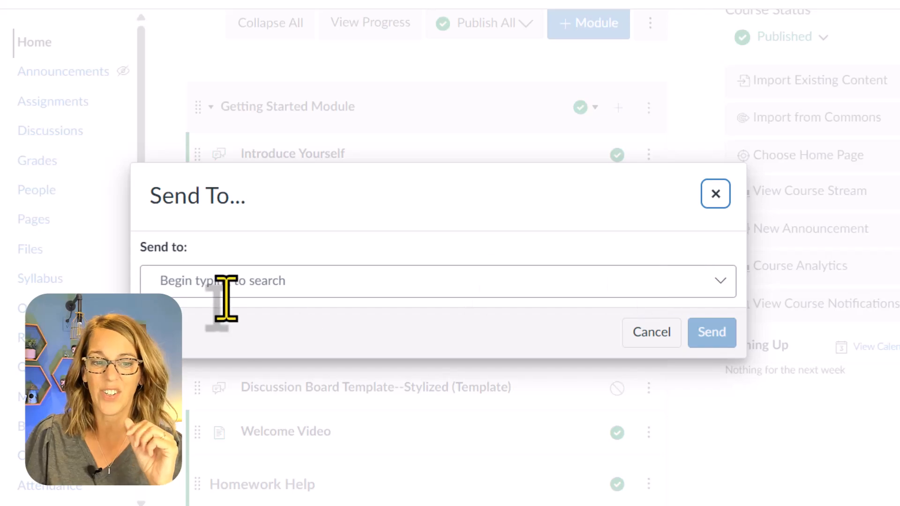
pyautogui.click(220, 289)
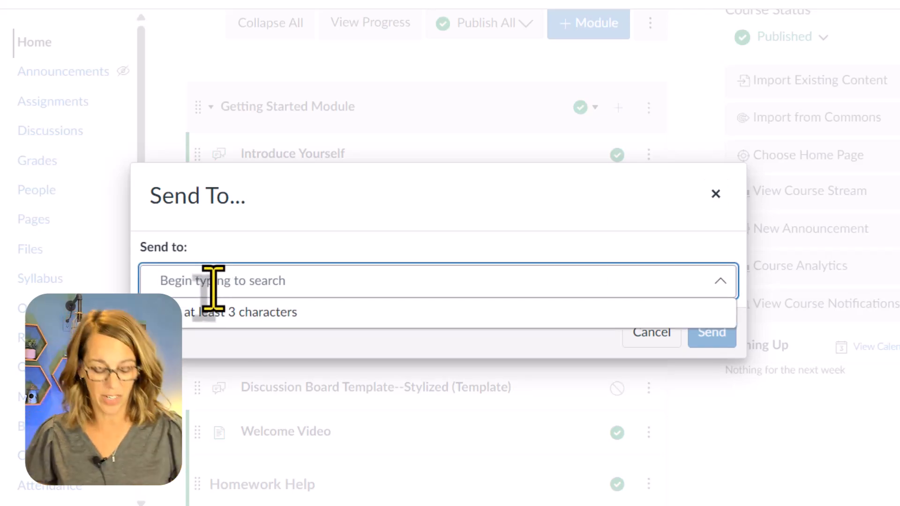
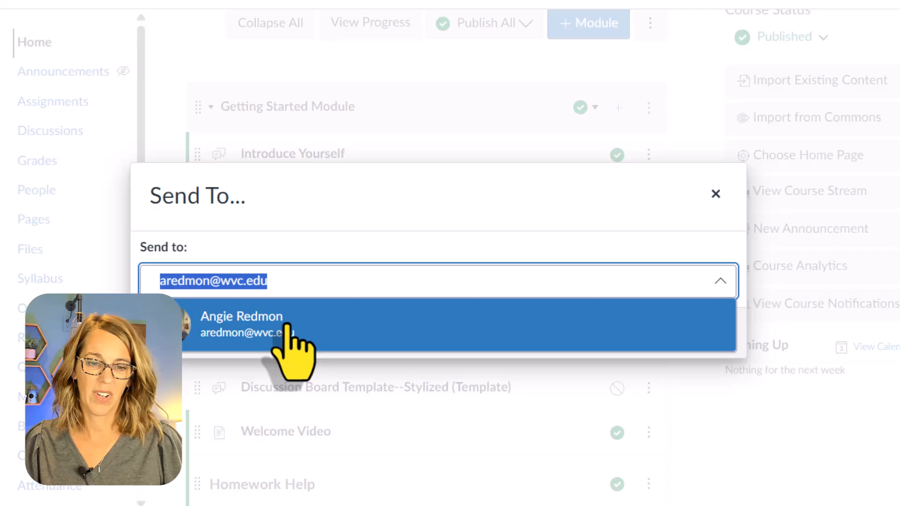
pyautogui.click(295, 328)
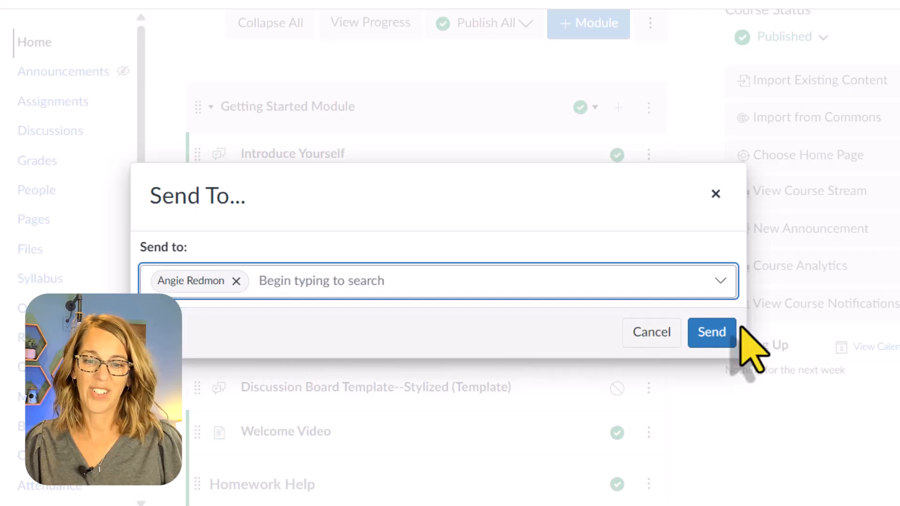
pyautogui.click(715, 338)
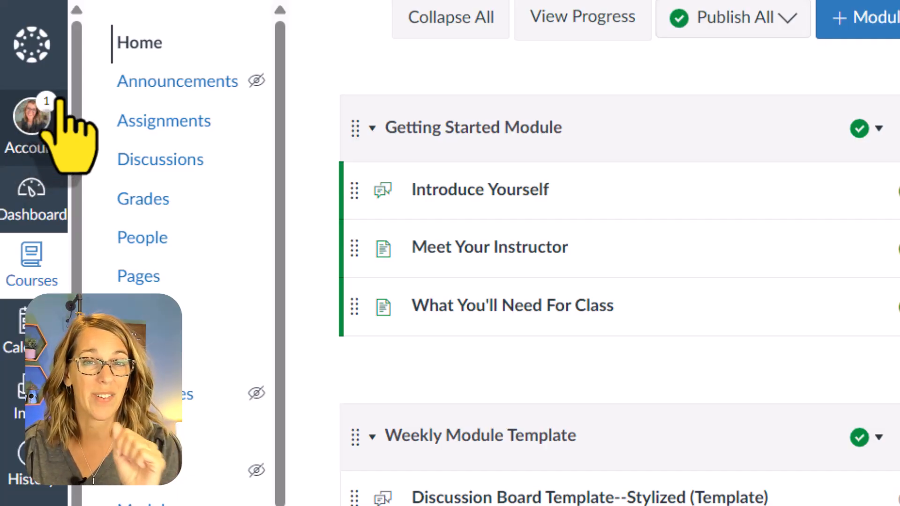
# Open the account's Shared Content and view the available actions for the received Discussion Board Template--Stylized
pyautogui.click(30, 119)
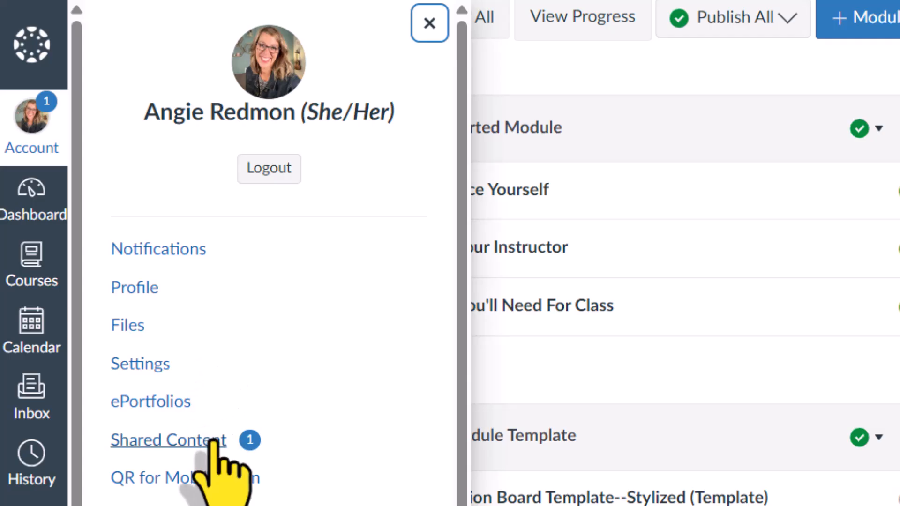
pyautogui.click(212, 443)
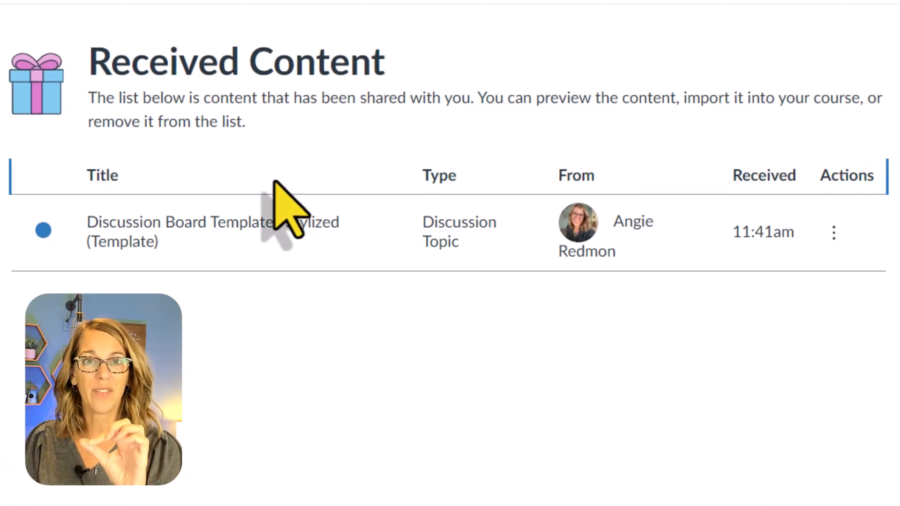
pyautogui.click(833, 231)
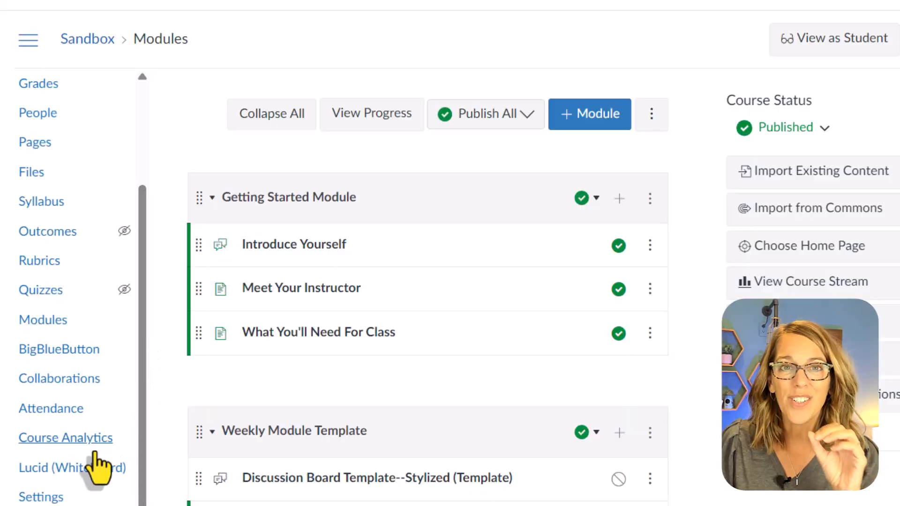
# Open the Lucid (Whiteboard) tool in the sandbox course and look through its welcome page
pyautogui.click(86, 469)
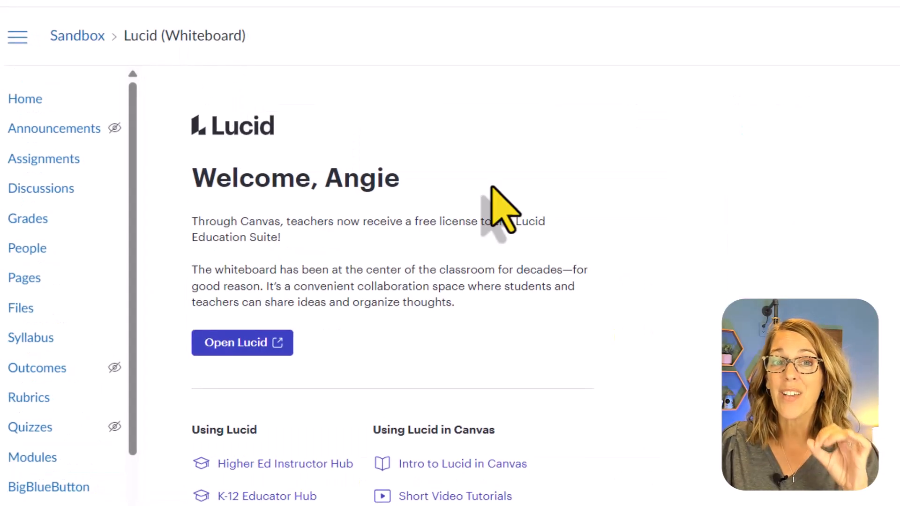
pyautogui.scroll(-8, 498, 300)
pyautogui.scroll(-5, 544, 315)
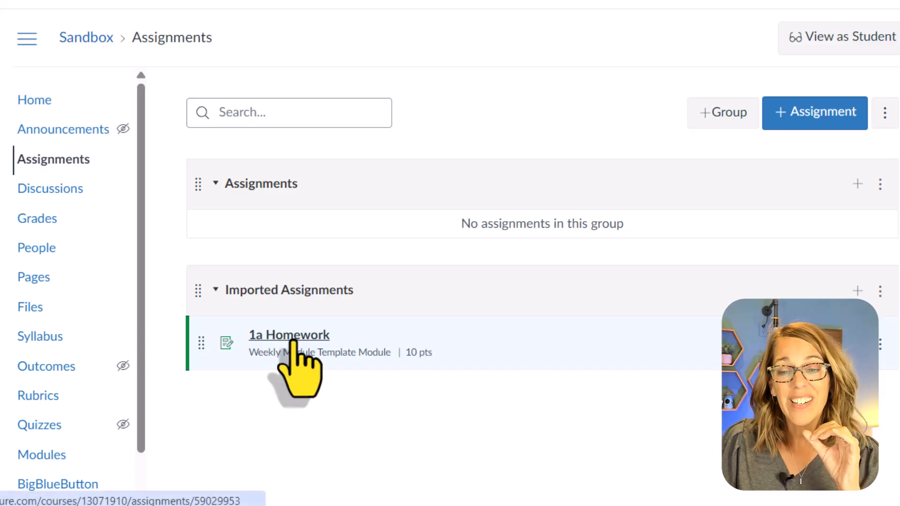
# View the sandbox as a student and submit SAT Practice Test 4.pdf as the file upload for the 1a Homework assignment
pyautogui.click(829, 43)
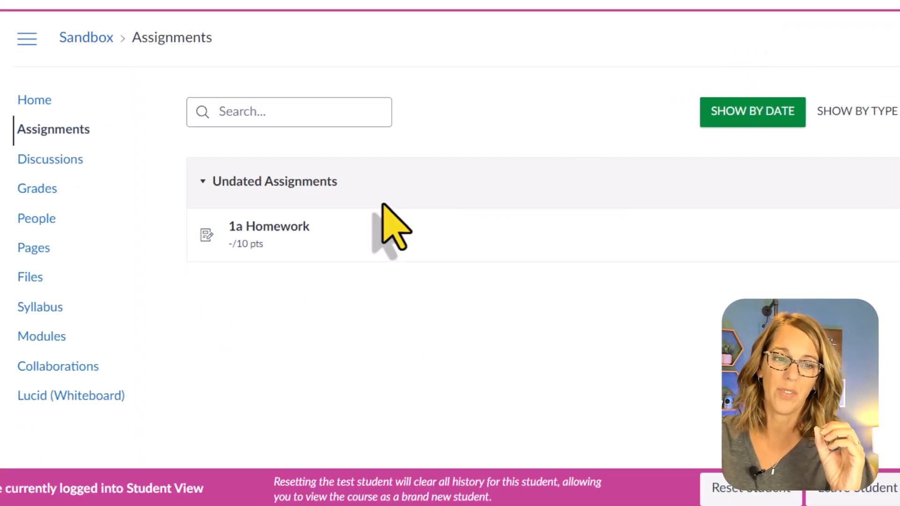
pyautogui.click(289, 228)
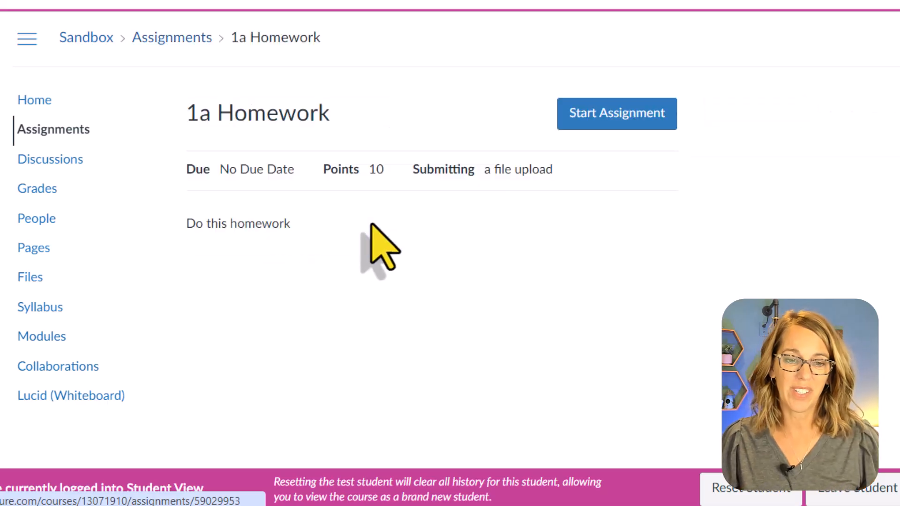
pyautogui.click(636, 123)
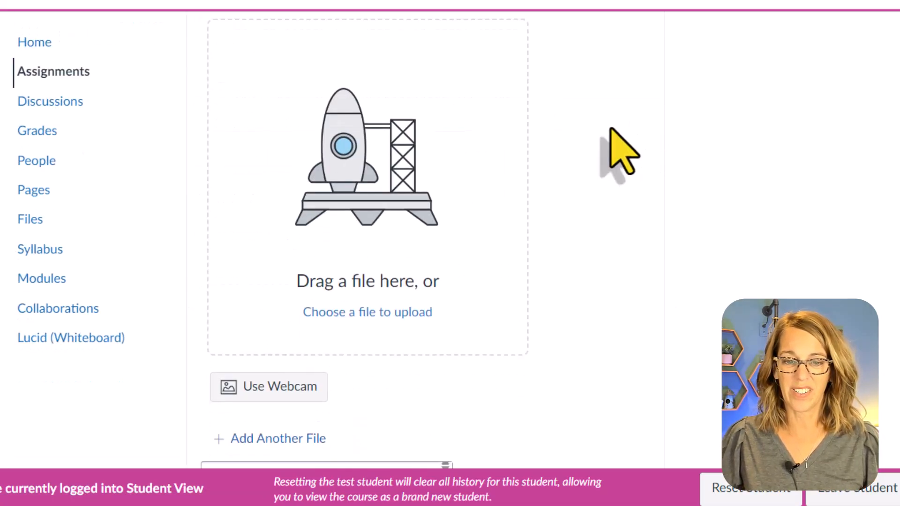
pyautogui.click(371, 190)
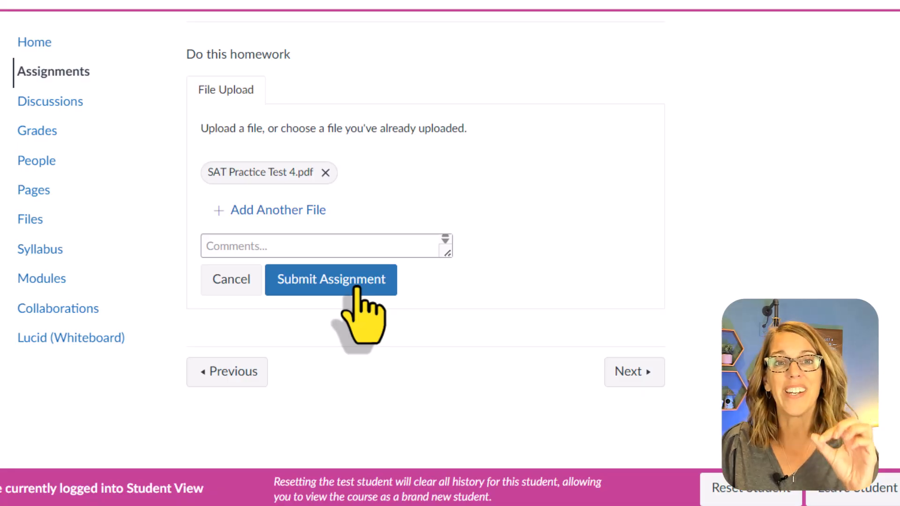
pyautogui.click(357, 286)
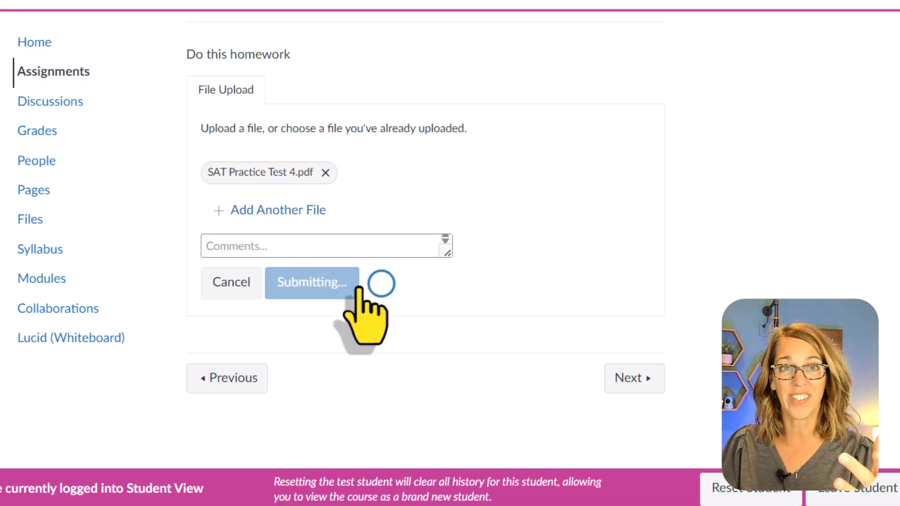
# Leave the student view and open the 1a Homework submission in SpeedGrader
pyautogui.click(872, 493)
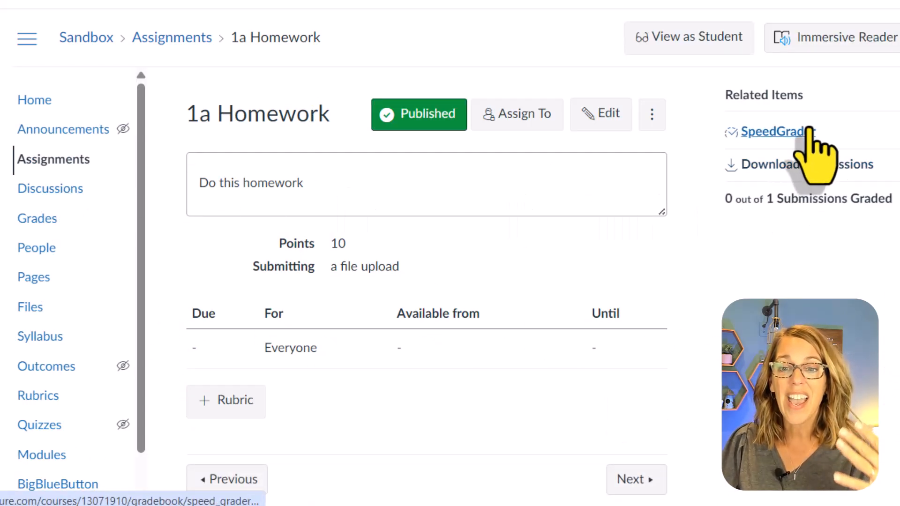
pyautogui.click(795, 132)
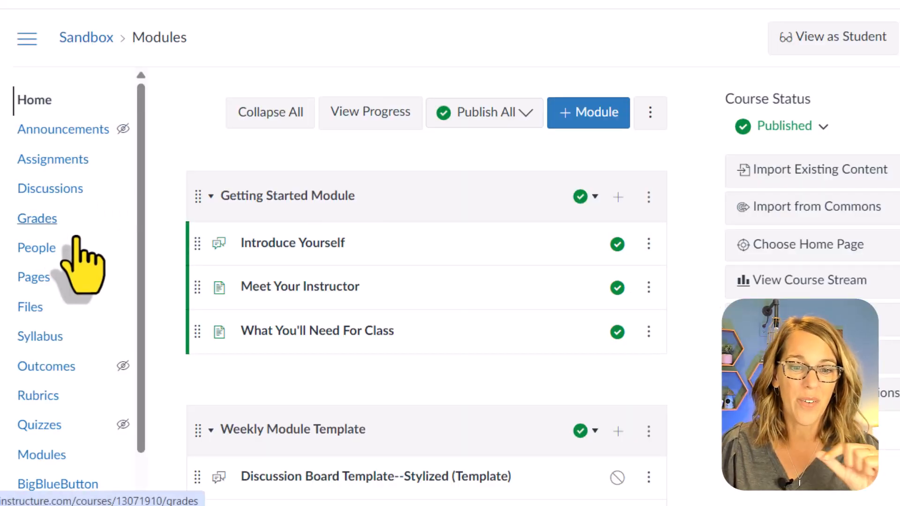
# Create a Course-type content export of the sandbox from its course settings and download the new export file
pyautogui.scroll(-3, 56, 258)
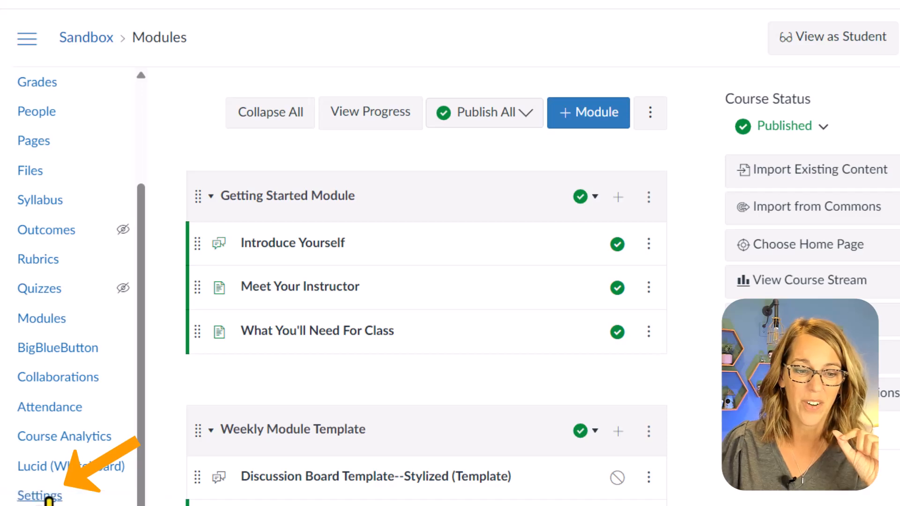
pyautogui.click(45, 497)
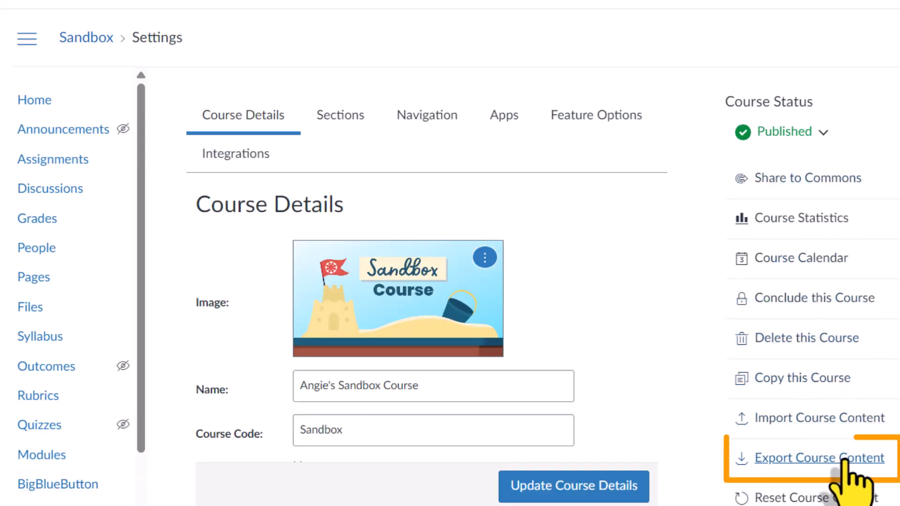
pyautogui.click(842, 462)
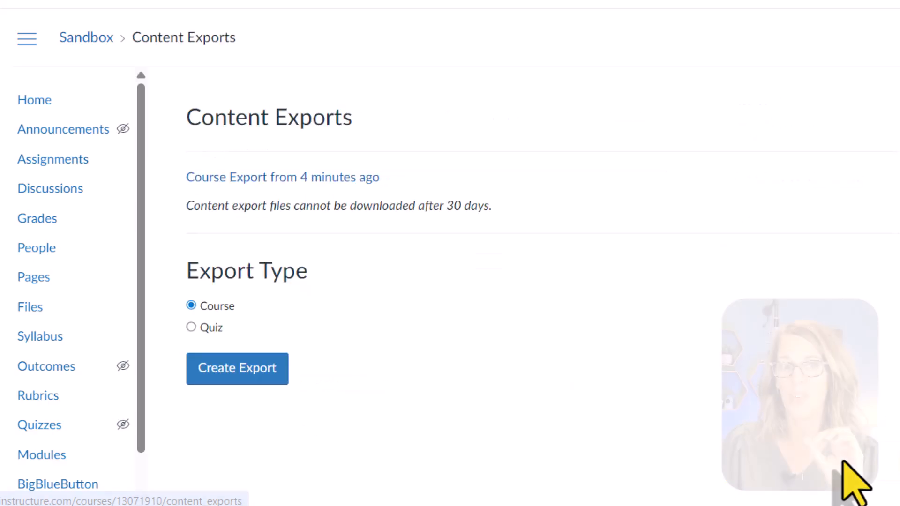
pyautogui.click(247, 369)
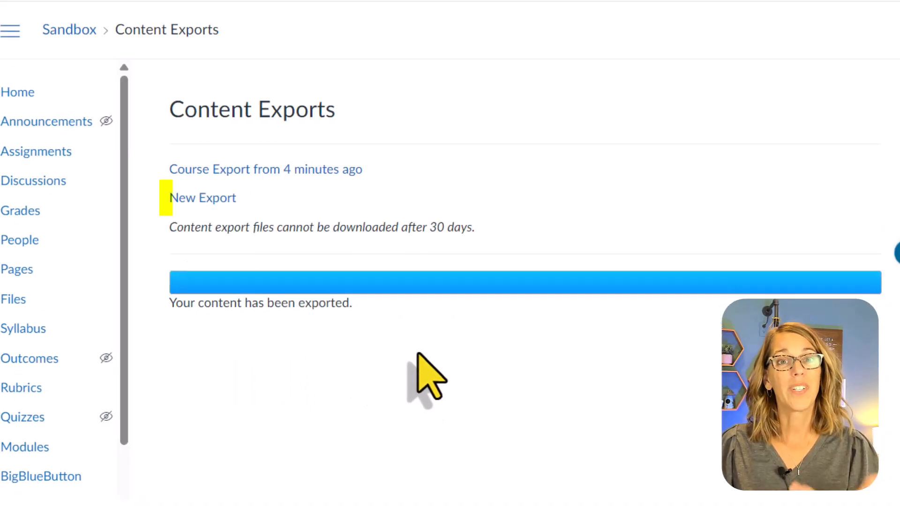
pyautogui.click(212, 199)
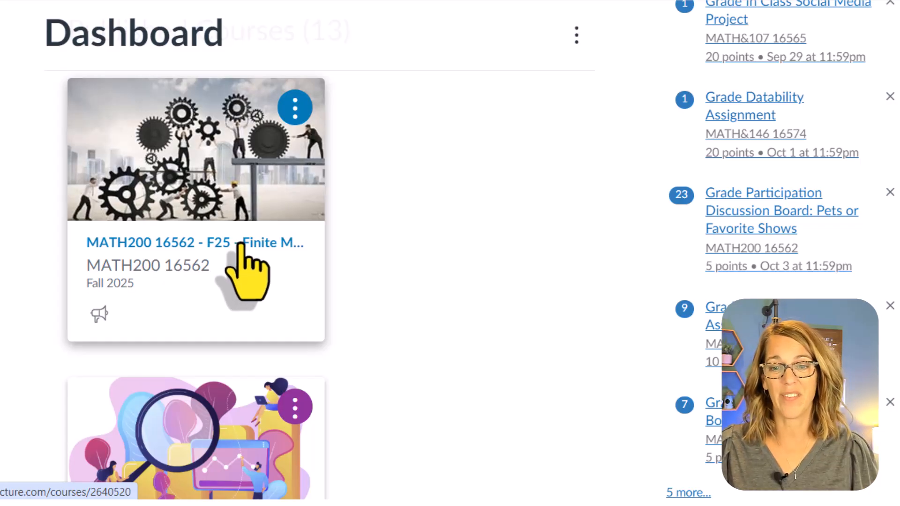
# Start a content import in the MATH200 16562 Finite Mathematics course as a Canvas Course Export Package, with the exported sandbox .imscc file as source
pyautogui.click(238, 255)
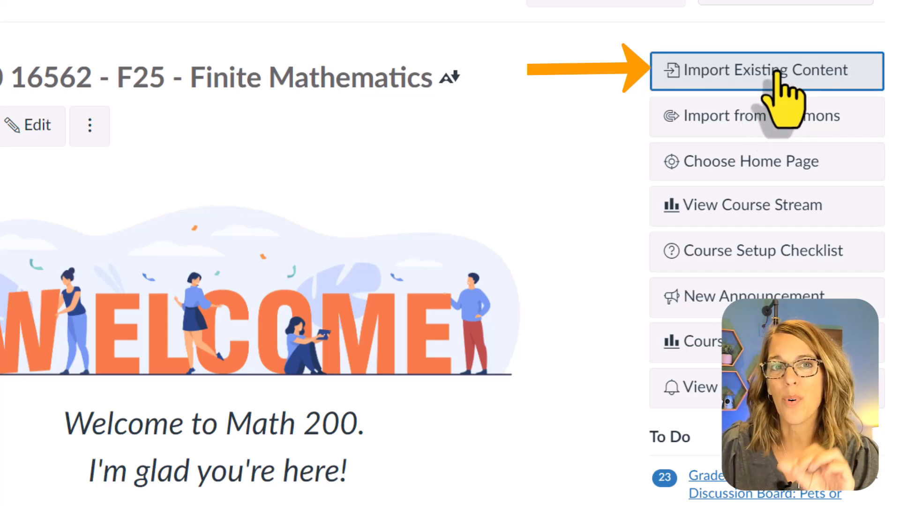
pyautogui.click(775, 75)
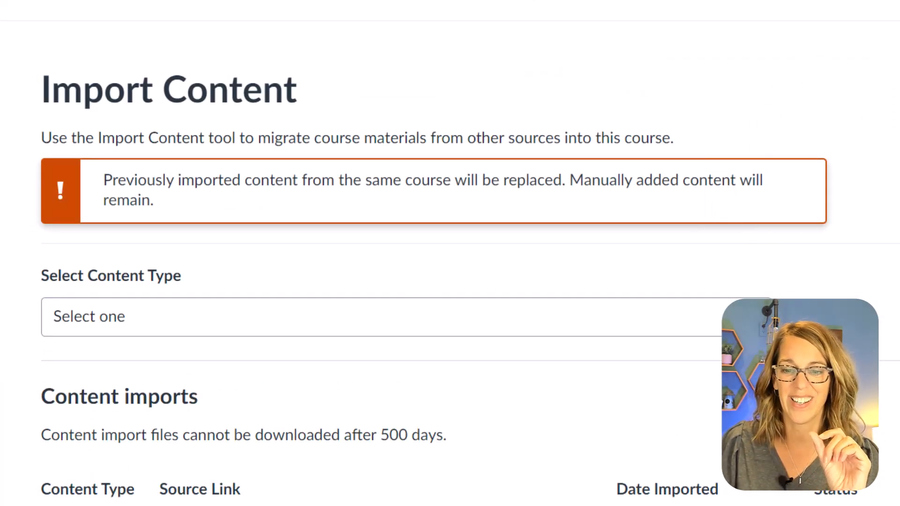
pyautogui.click(644, 316)
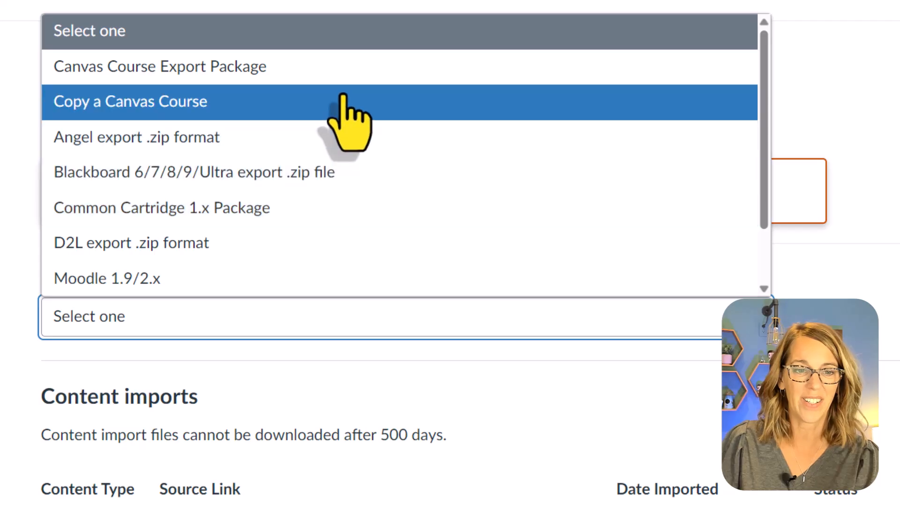
pyautogui.click(345, 81)
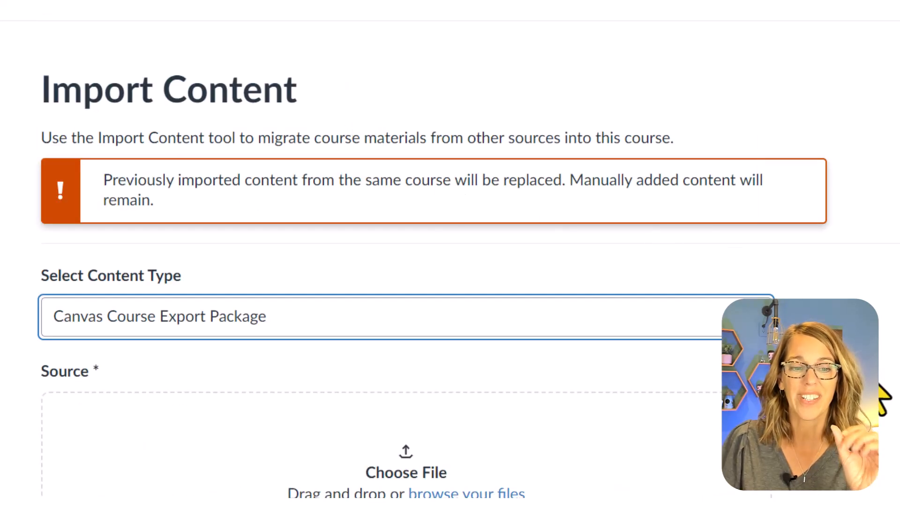
pyautogui.click(408, 472)
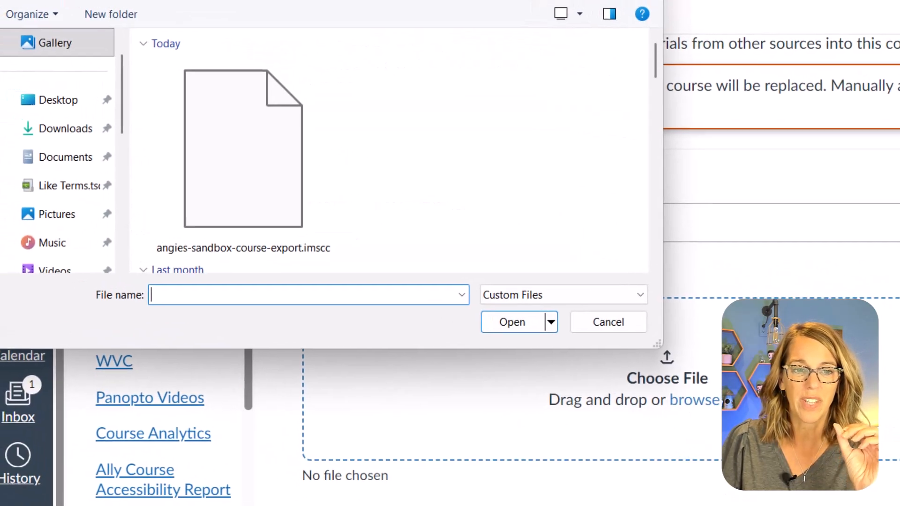
pyautogui.click(292, 188)
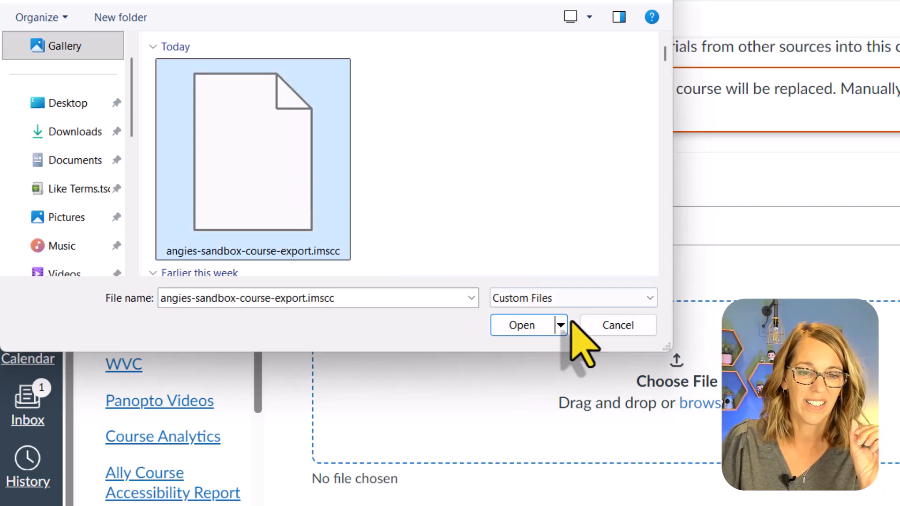
pyautogui.click(521, 325)
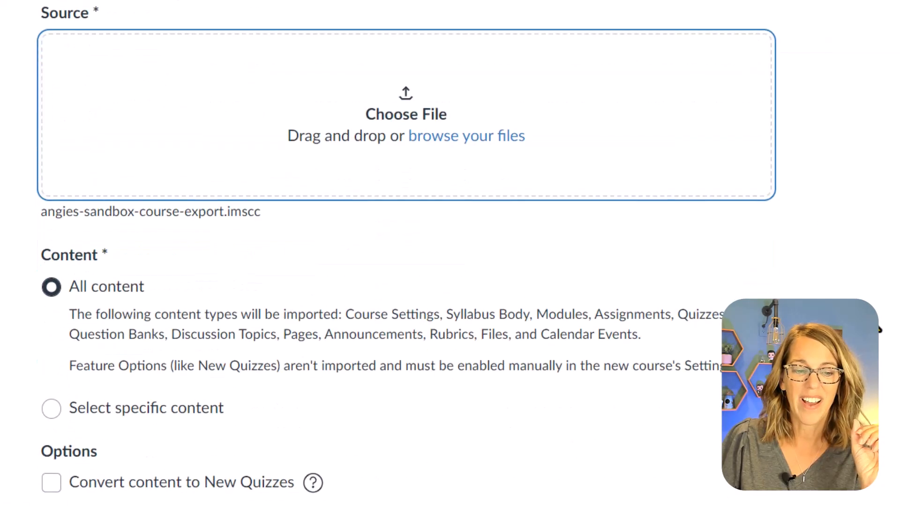
# Add the import to the queue with specific content selection, and list the individual modules available in its content selection
pyautogui.click(52, 231)
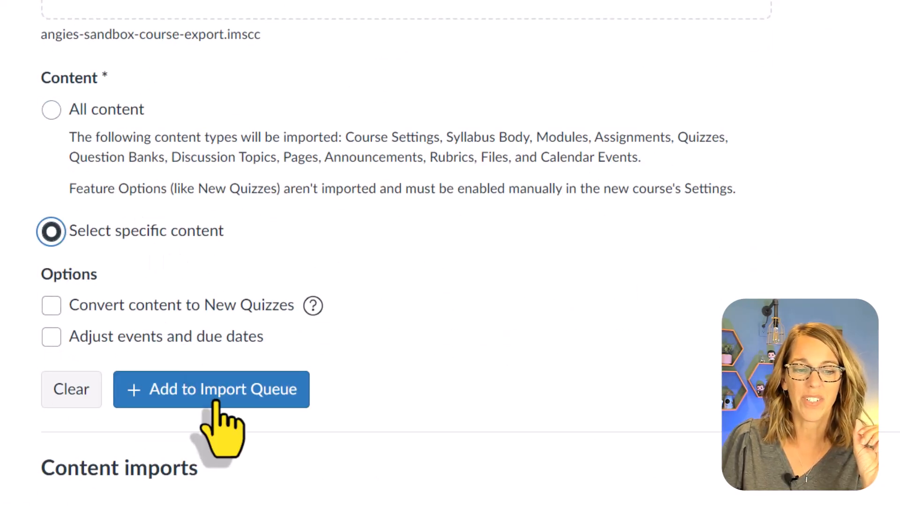
pyautogui.click(218, 394)
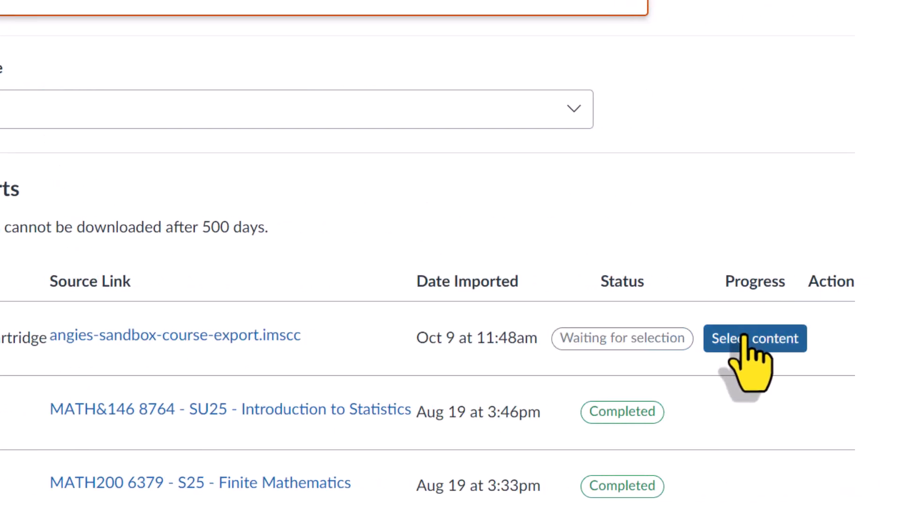
pyautogui.click(753, 339)
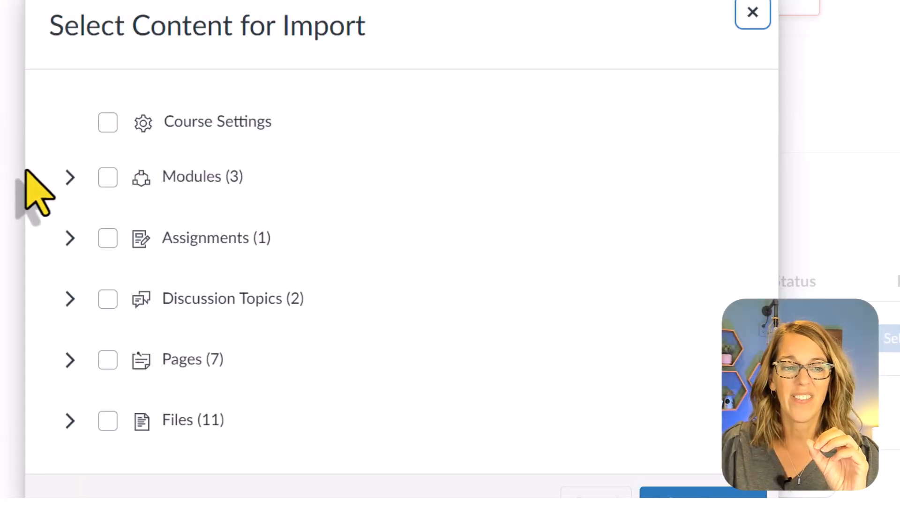
pyautogui.click(69, 178)
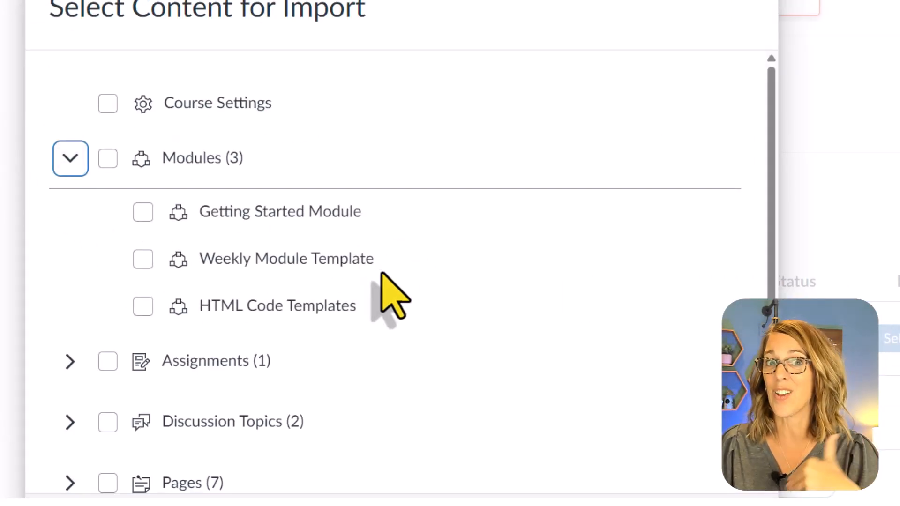